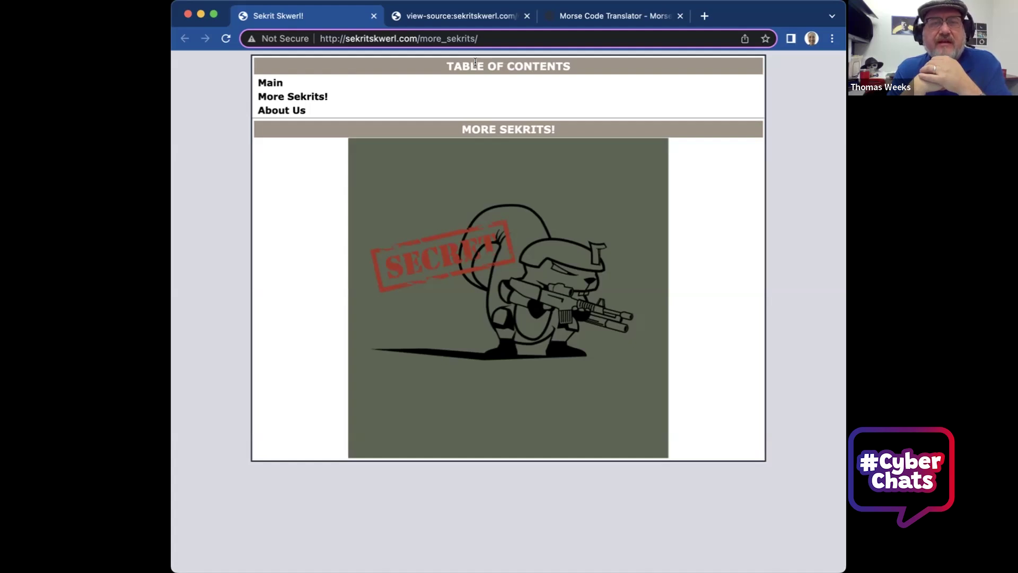
key(super+a)
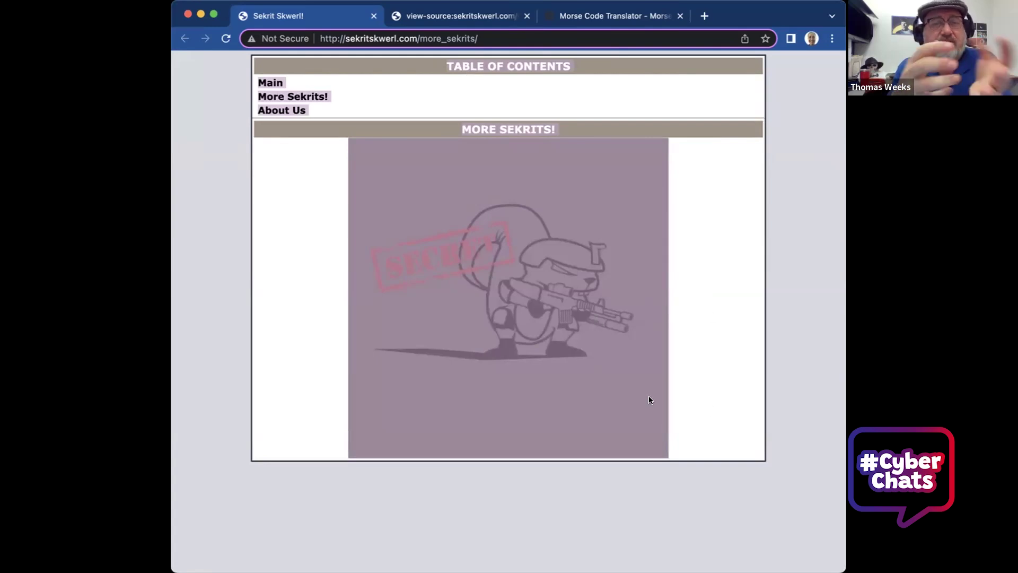
click(742, 280)
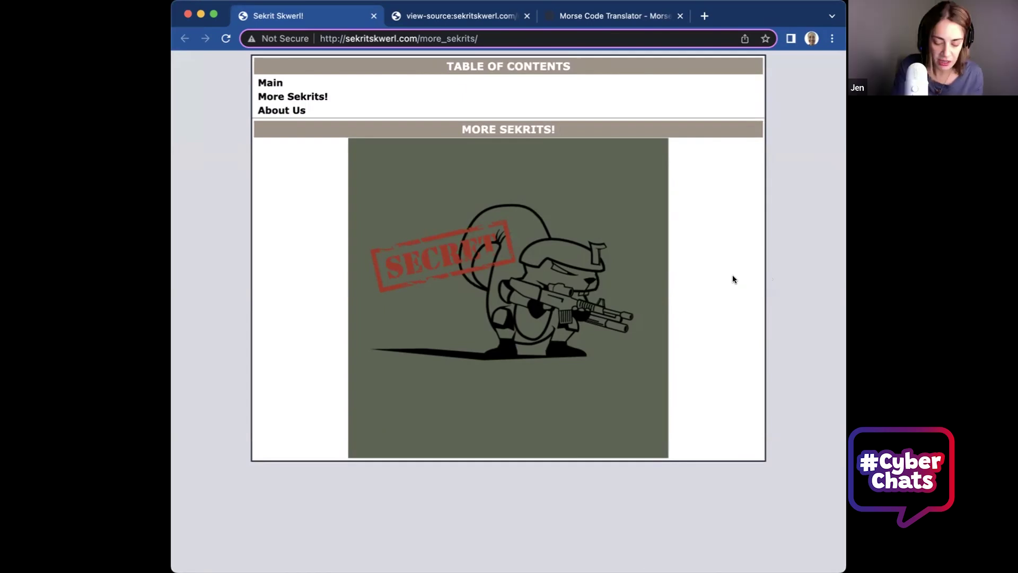
Step: View the More Sekrits! page's HTML source with Cmd+Option+U and scroll down through it
key(super+alt+u)
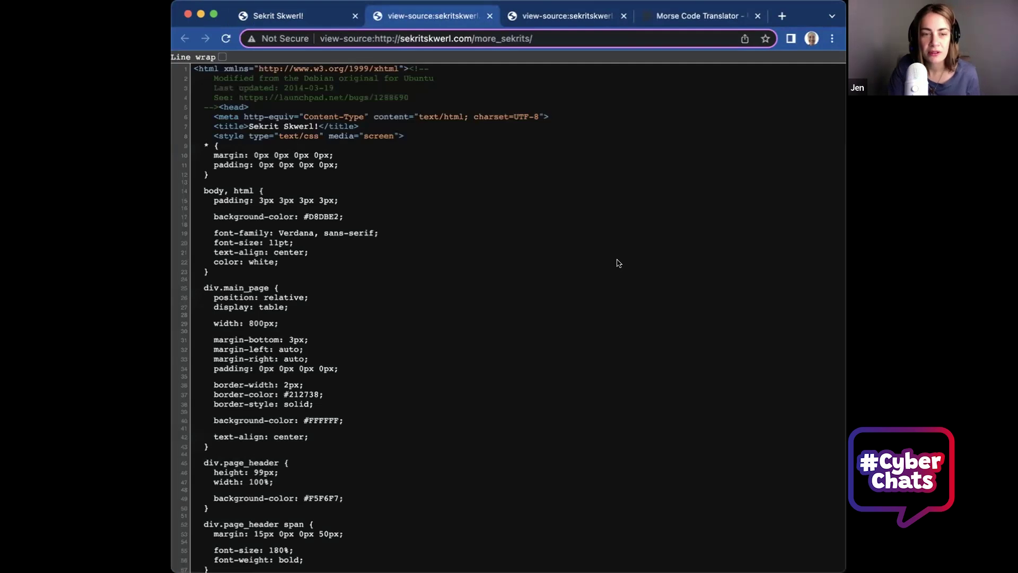
scroll(454, 264, down, 1)
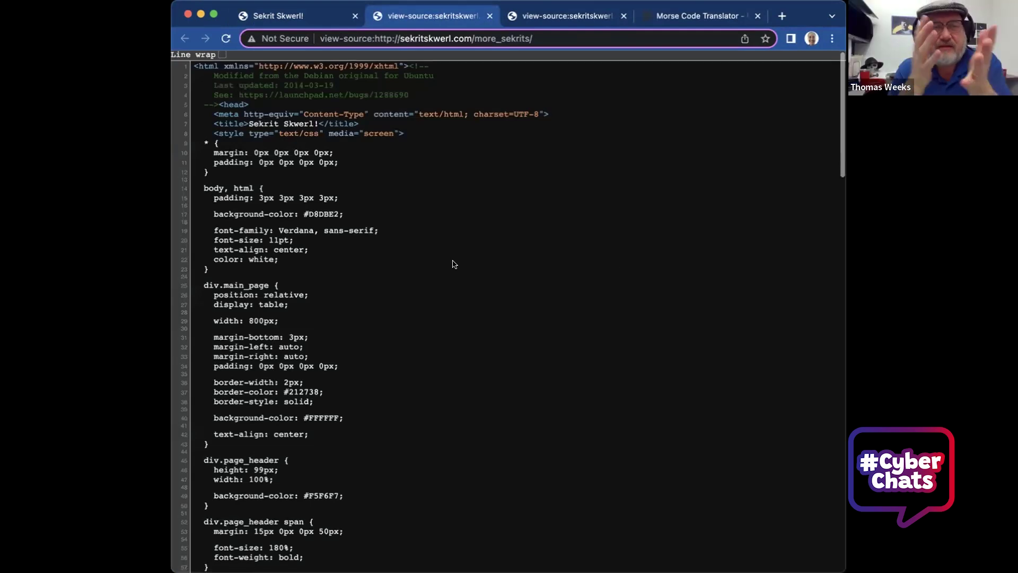
scroll(453, 263, down, 10)
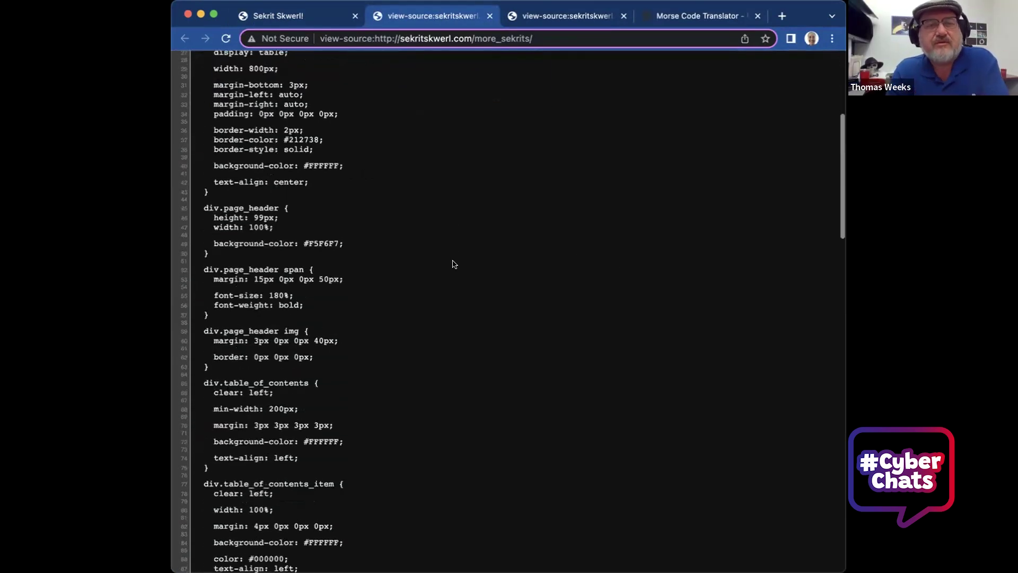
scroll(454, 263, down, 12)
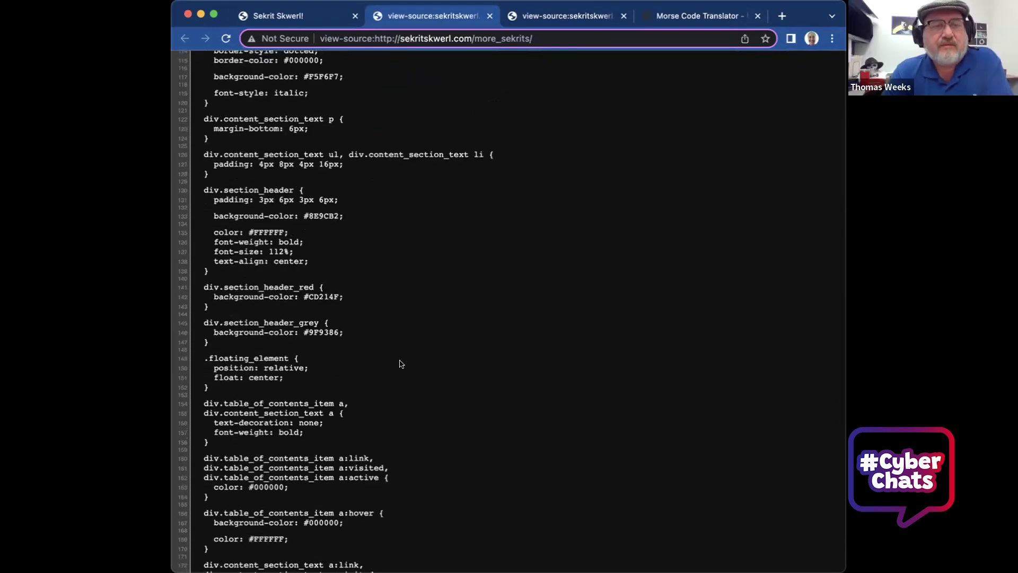
scroll(354, 306, down, 2)
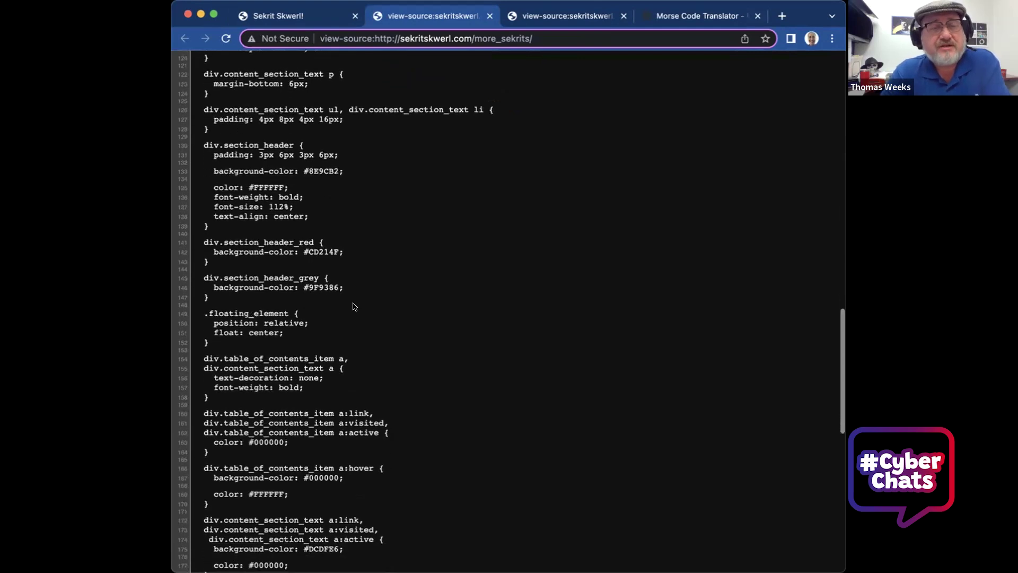
scroll(350, 305, down, 5)
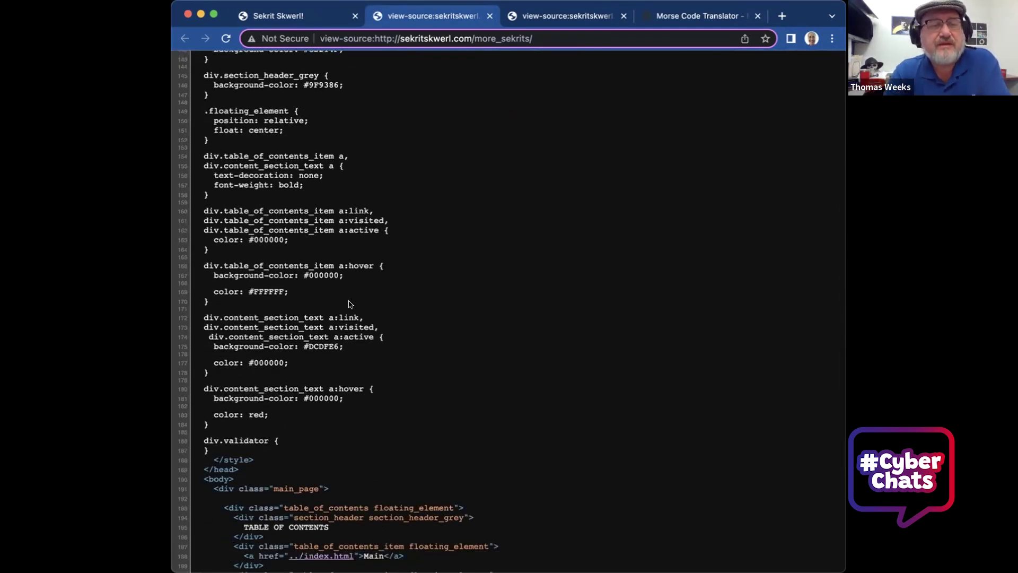
scroll(342, 306, down, 5)
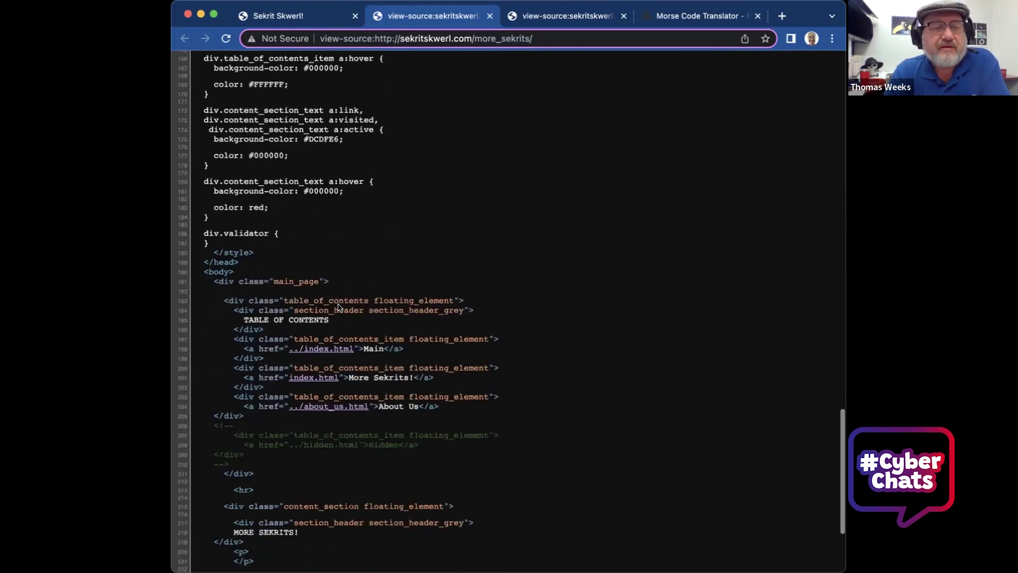
scroll(339, 307, down, 2)
Step: Highlight a block of source lines, then keep scrolling to the commented-out hidden.html link
drag(217, 185, 553, 459)
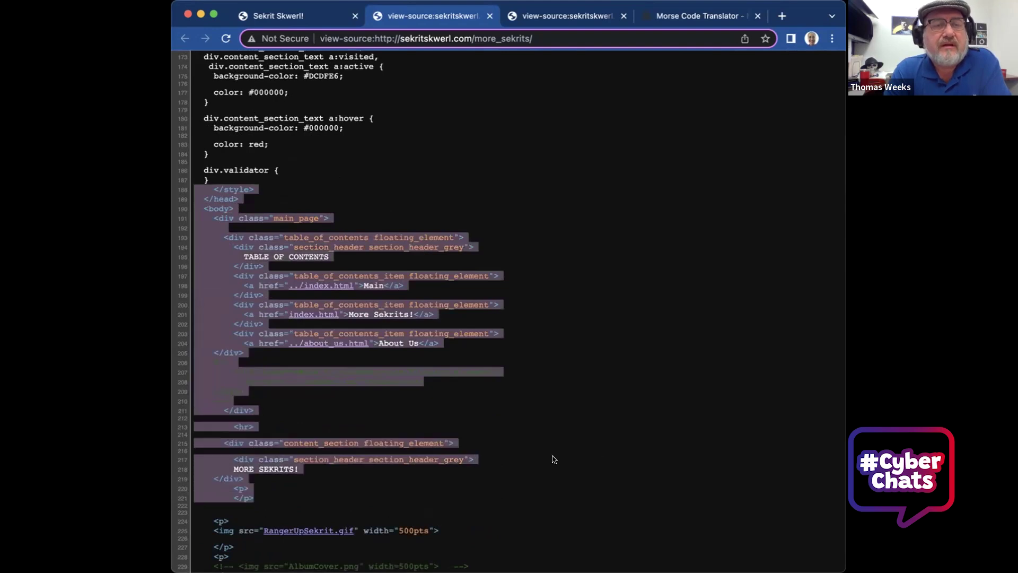
click(575, 472)
scroll(523, 441, down, 3)
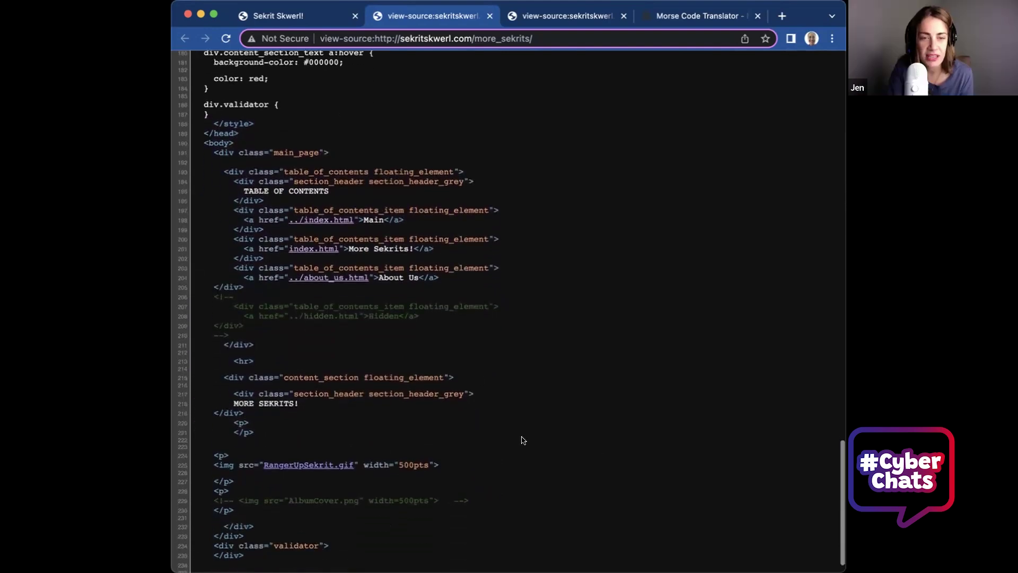
scroll(495, 438, down, 2)
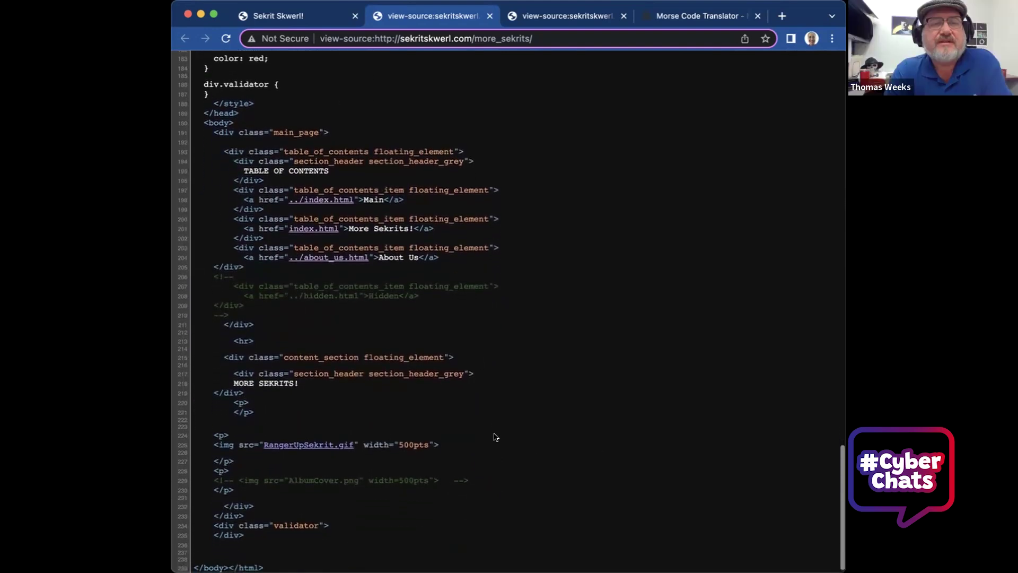
scroll(495, 437, down, 1)
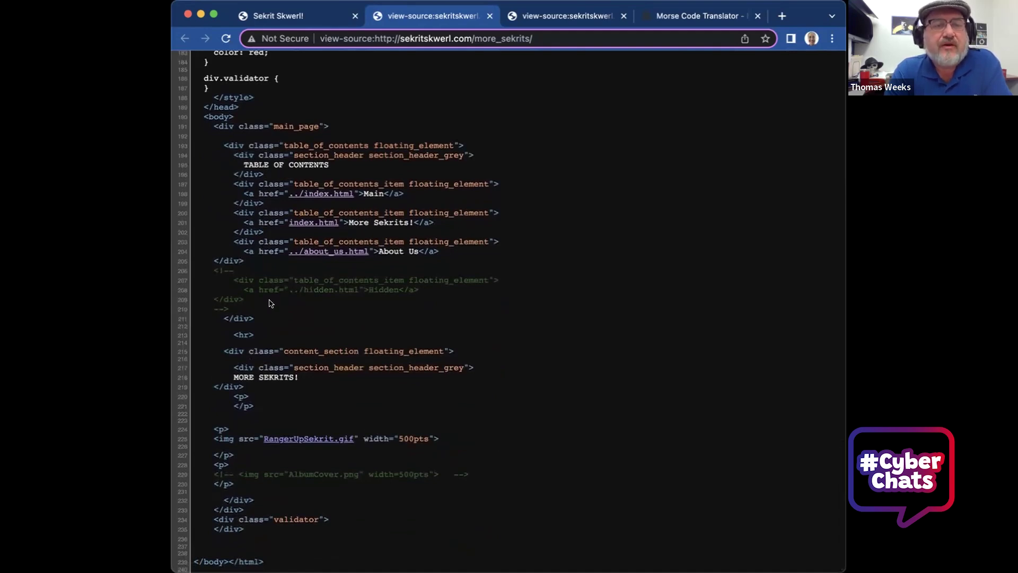
Step: Inspect the commented-out link block, its closing marker and the hidden.html path
drag(214, 269, 293, 313)
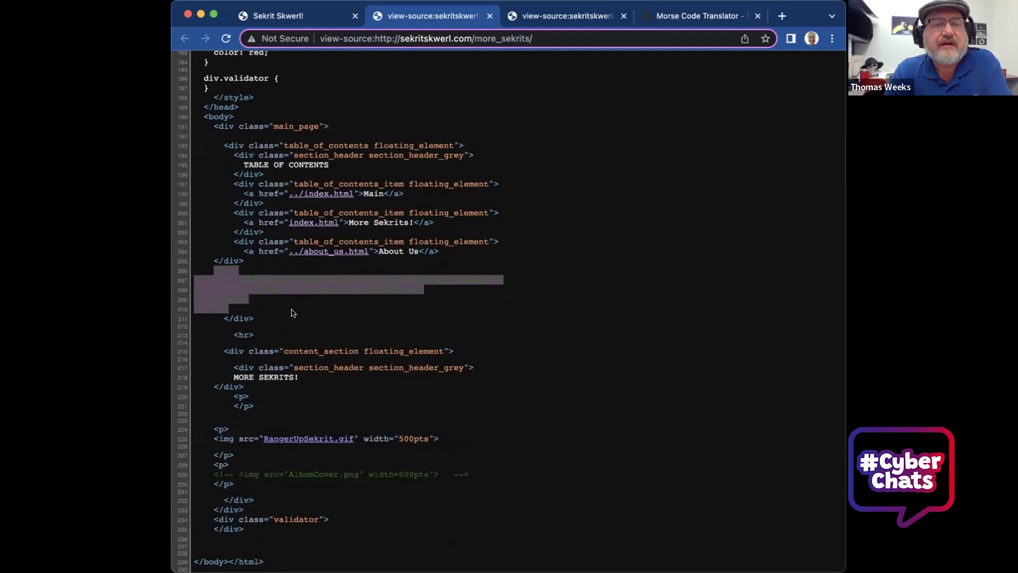
click(315, 317)
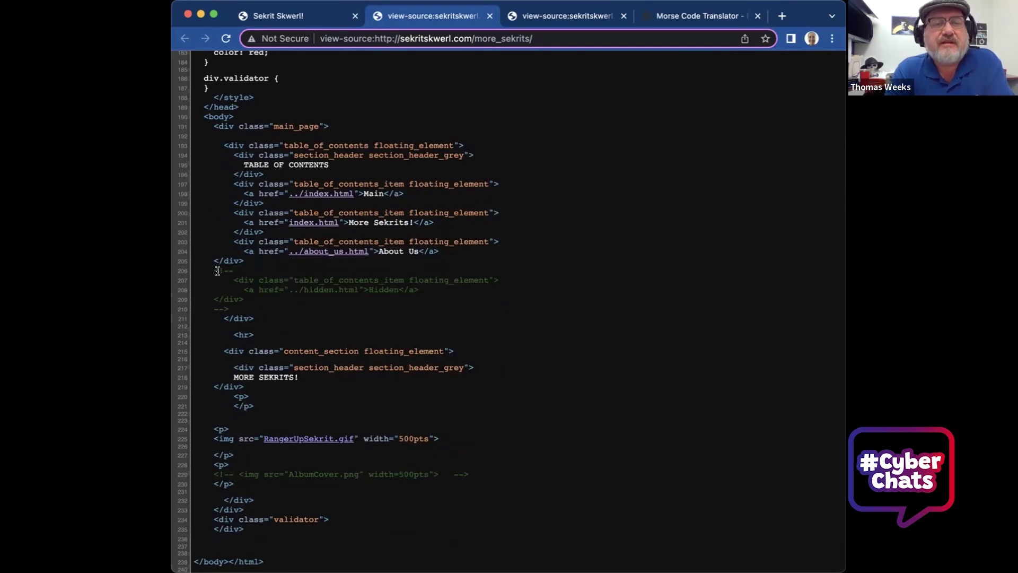
drag(239, 308, 206, 307)
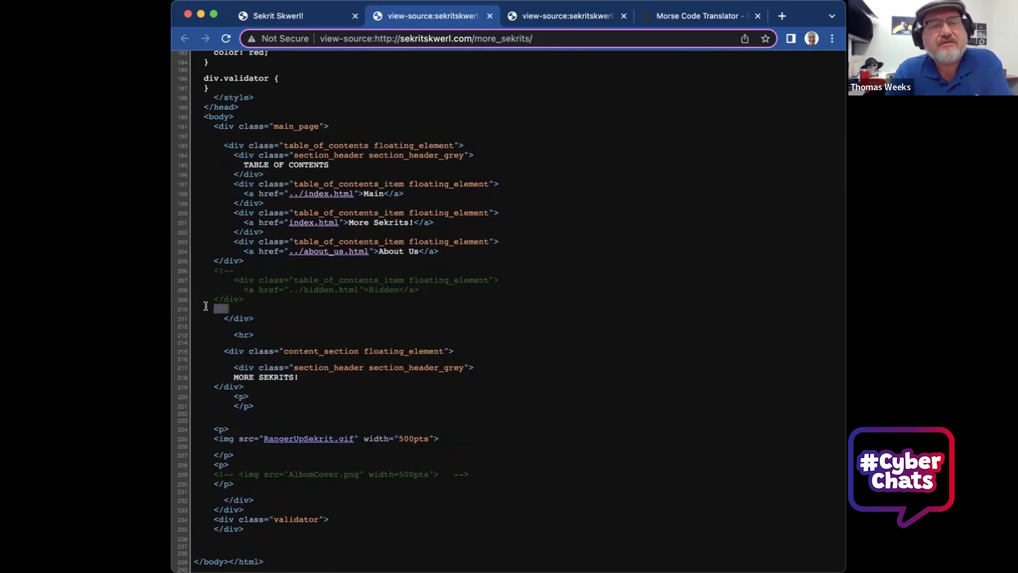
click(291, 308)
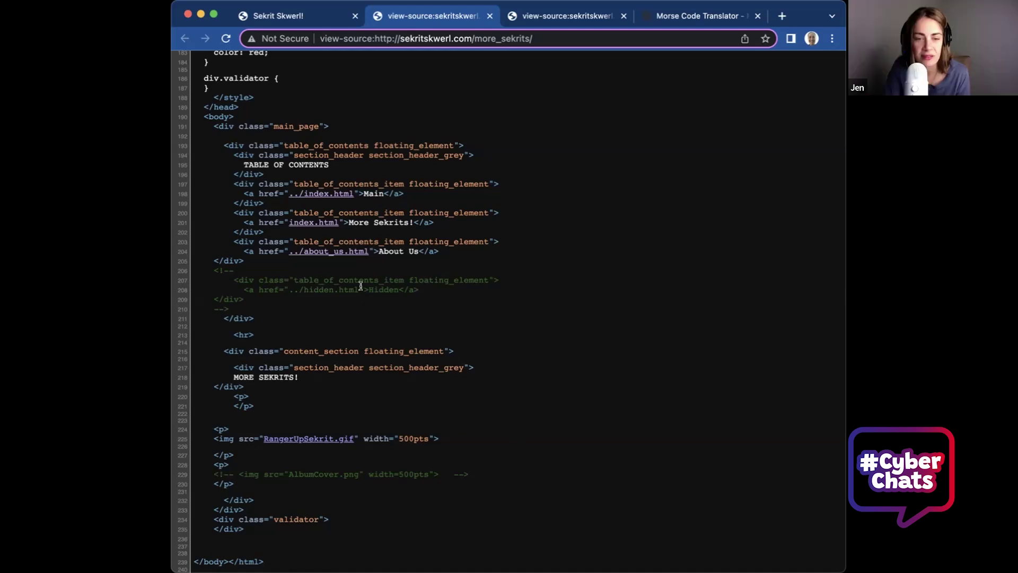
drag(358, 288, 301, 287)
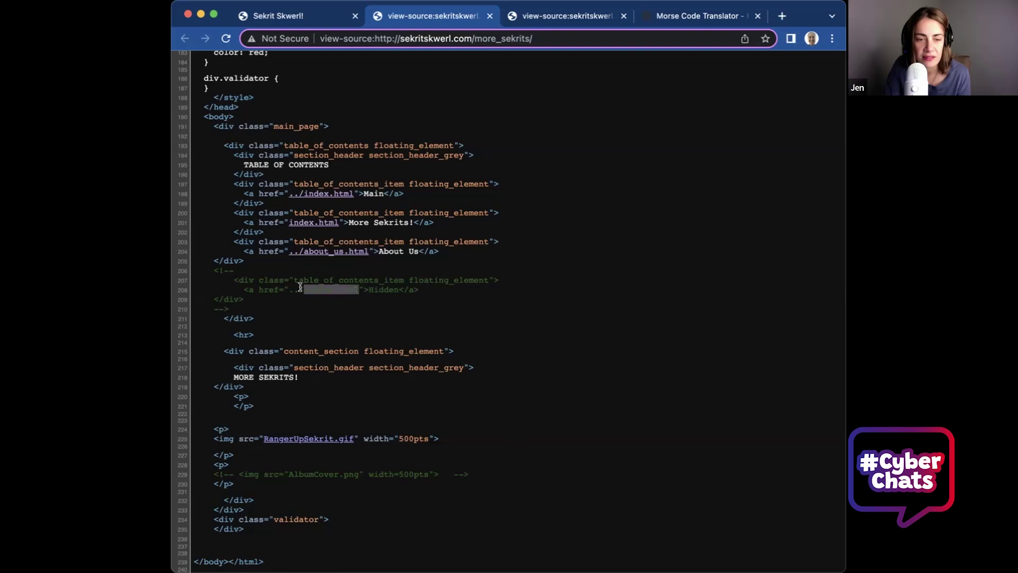
click(337, 322)
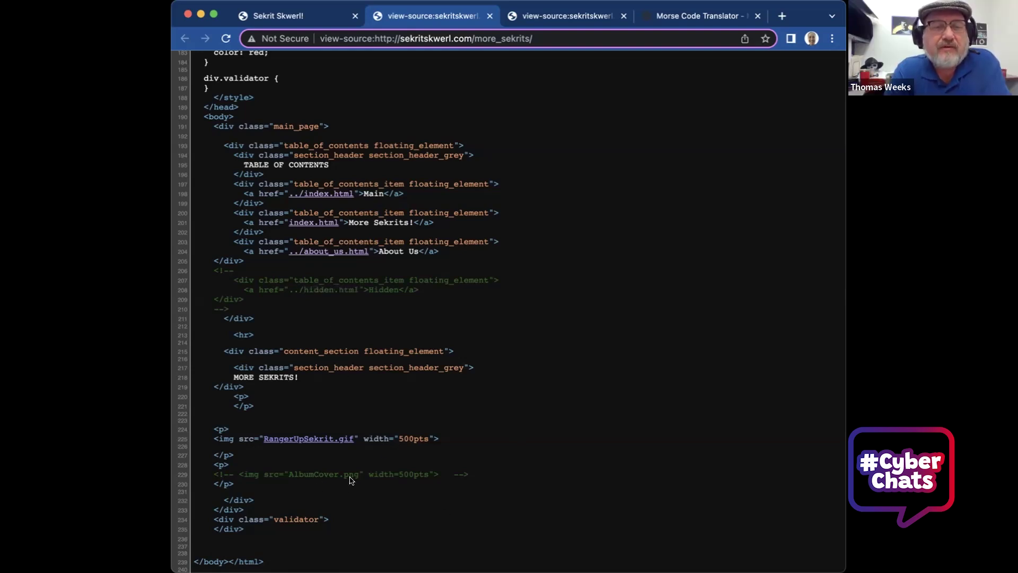
Step: Copy the AlbumCover.png file name from the commented-out image tag
drag(359, 472, 290, 473)
click(326, 493)
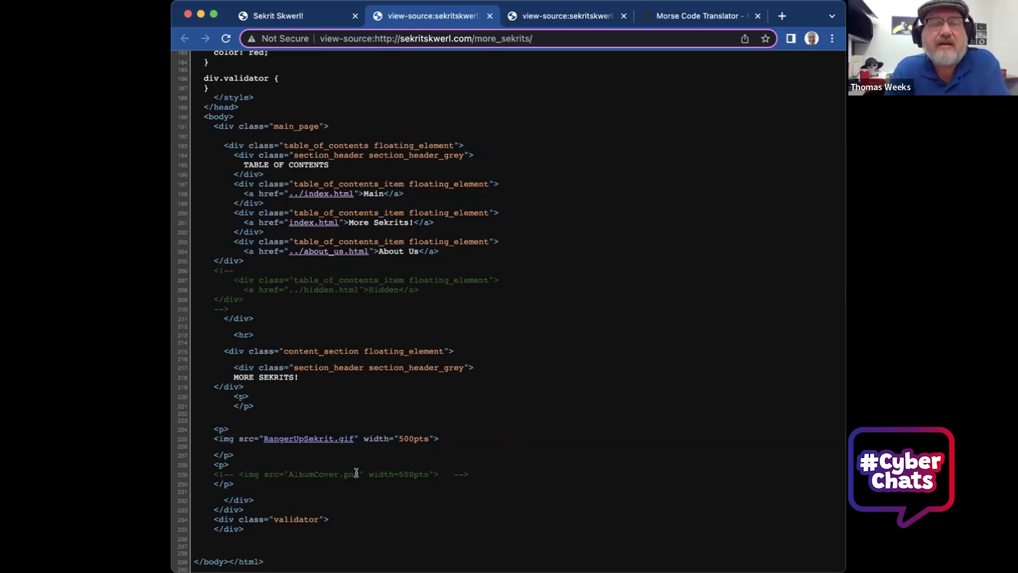
drag(358, 472, 287, 475)
key(super+c)
right_click(287, 475)
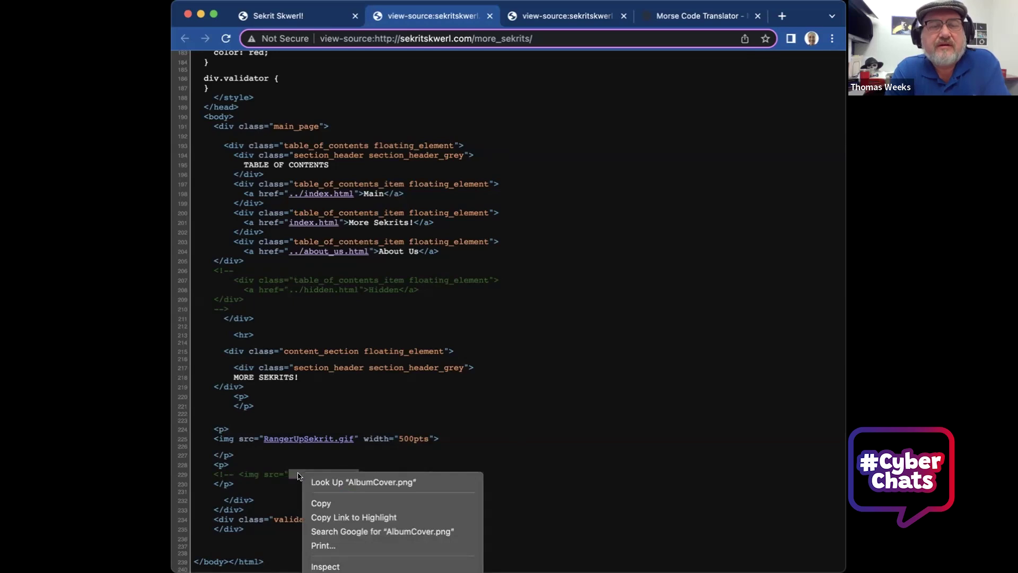
click(382, 503)
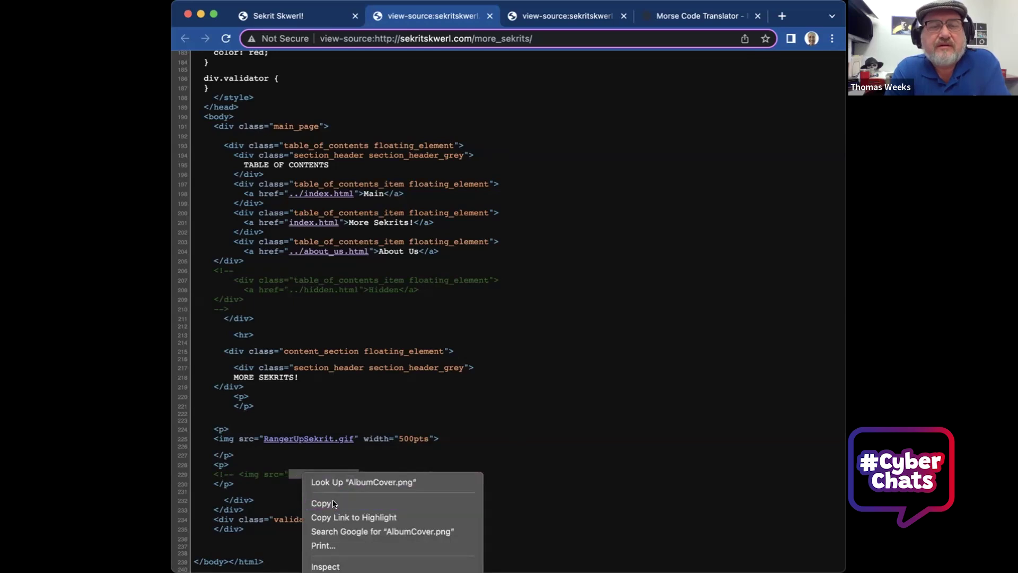
Step: On the Sekrit Skwerl! tab, paste AlbumCover.png after the more_sekrits address
click(302, 19)
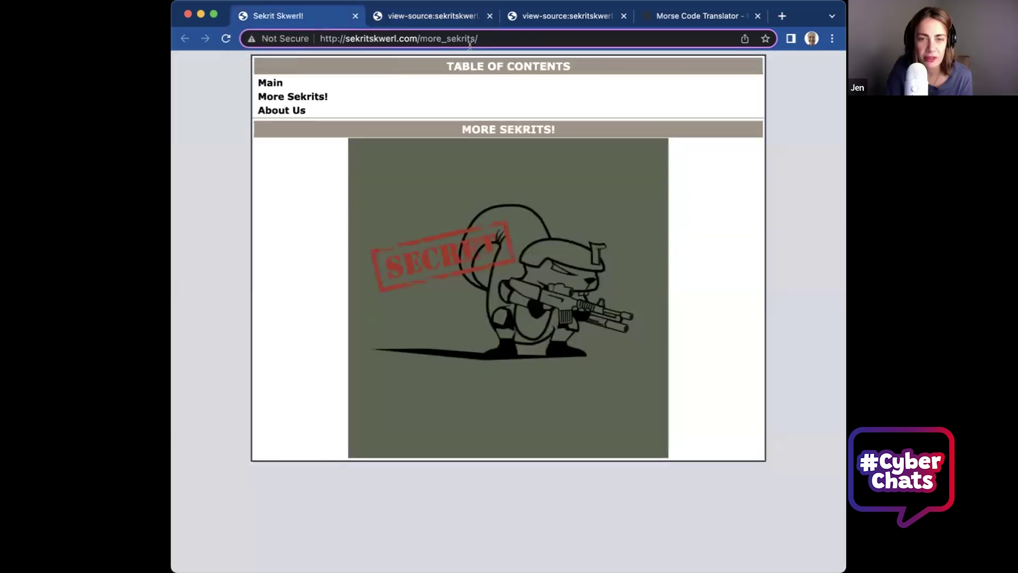
click(491, 38)
click(491, 38)
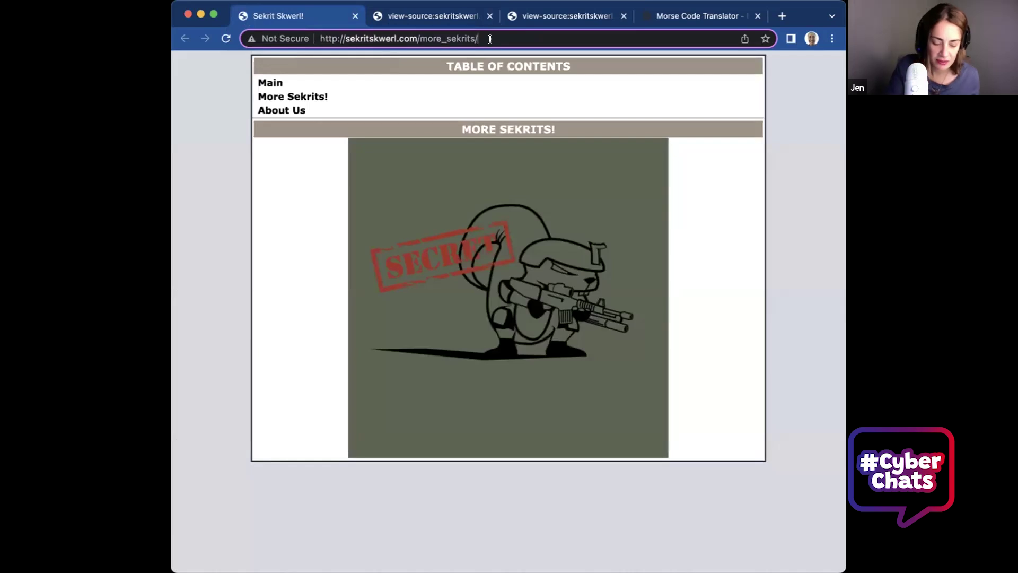
key(super+v)
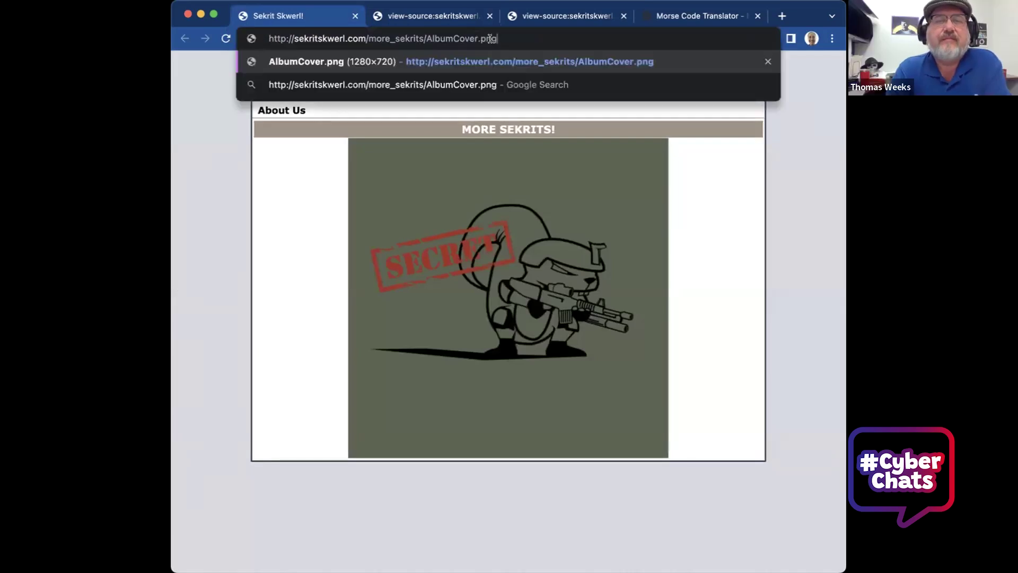
Step: Load the AlbumCover.png image, narrow the browser window, and zoom the cover to full size
key(Return)
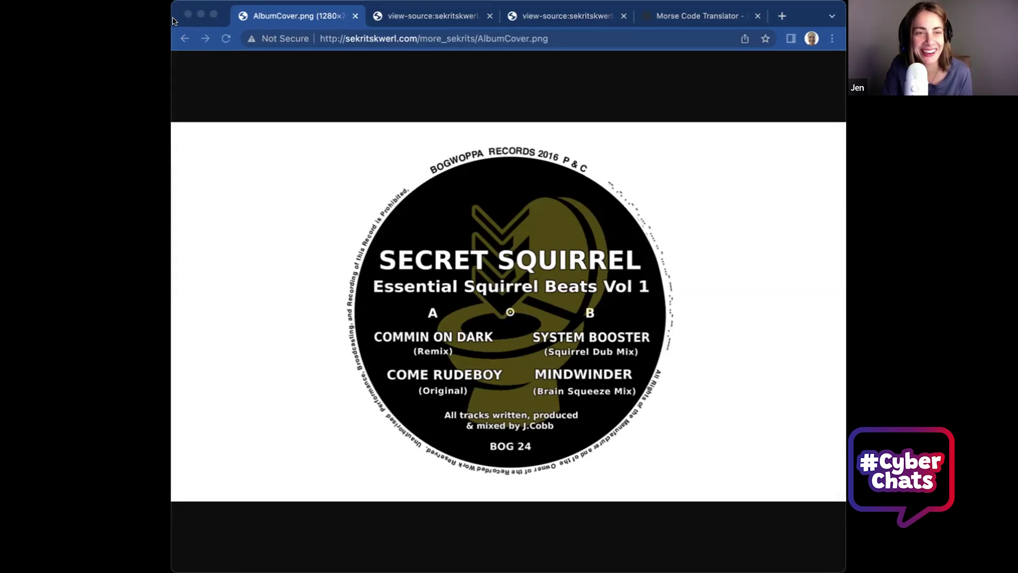
click(716, 334)
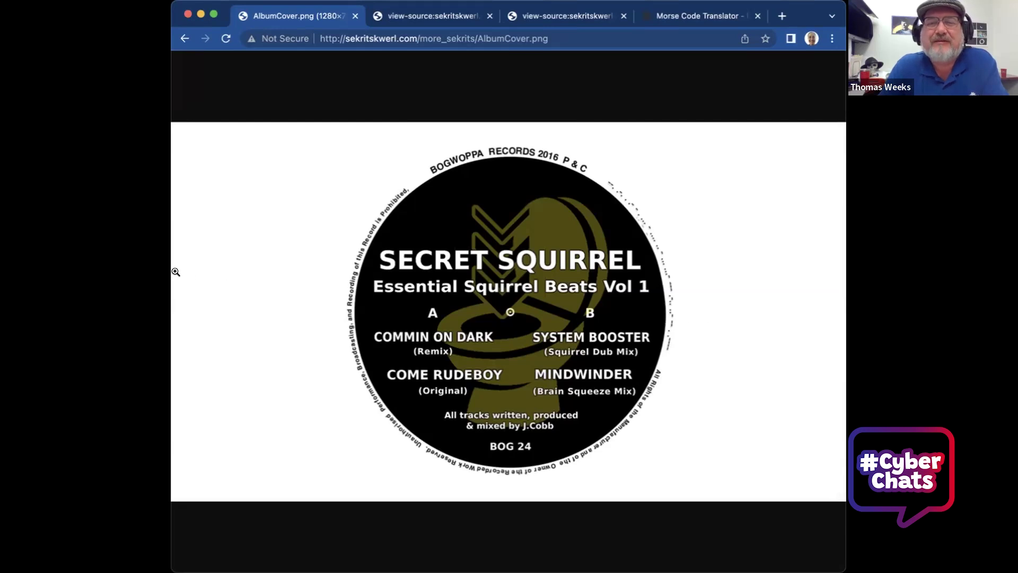
drag(188, 269, 166, 272)
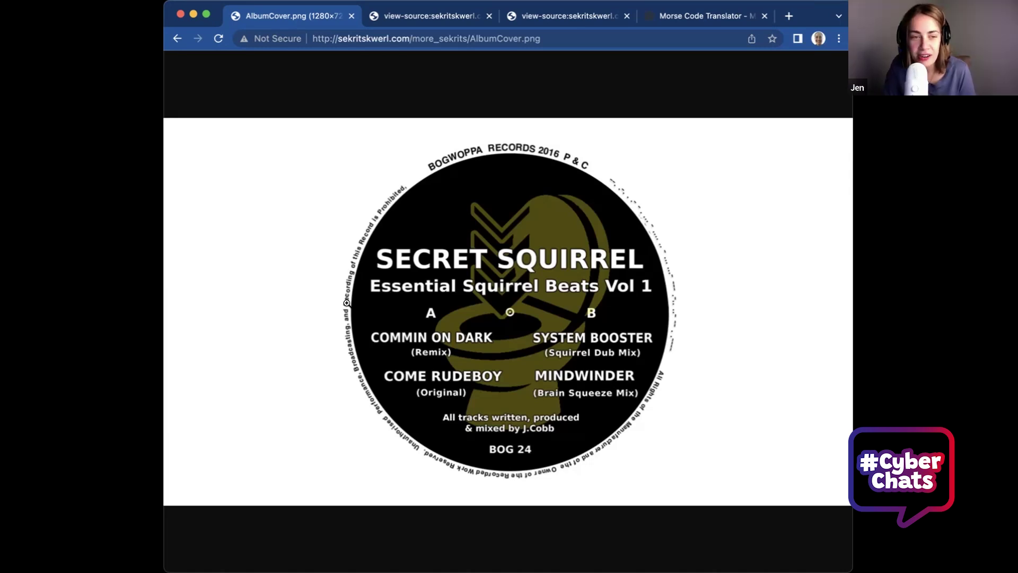
click(615, 186)
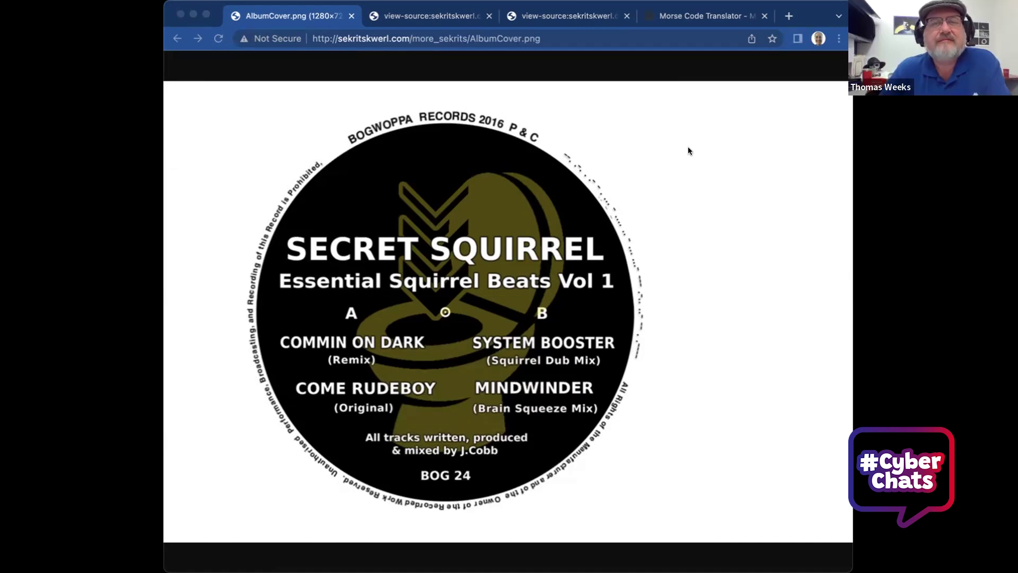
click(623, 71)
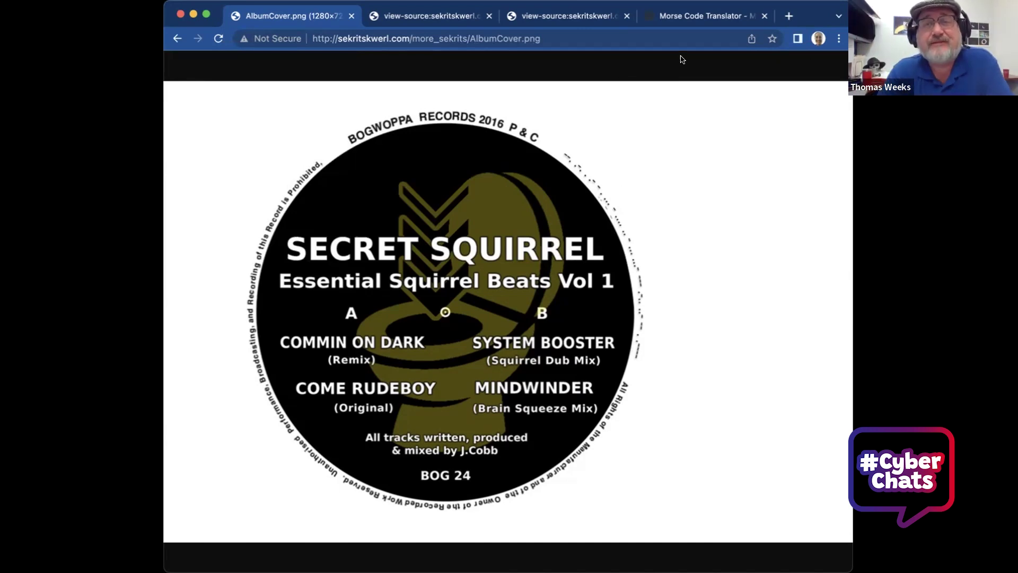
Step: Paste the Morse code into the translator and select the decoded GREATESTHITSVOLUME1 text
click(681, 19)
scroll(557, 145, down, 5)
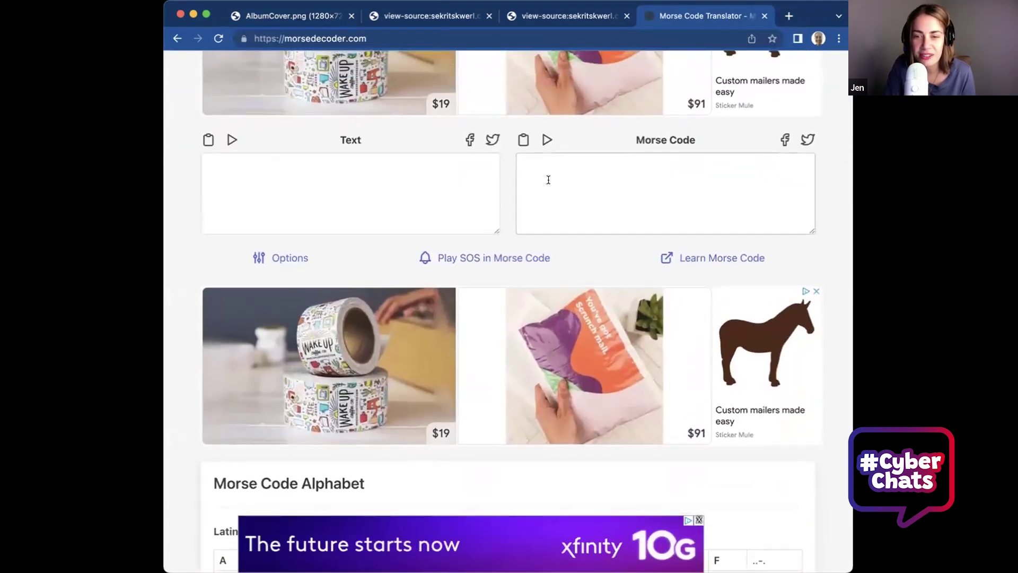
click(539, 176)
right_click(539, 176)
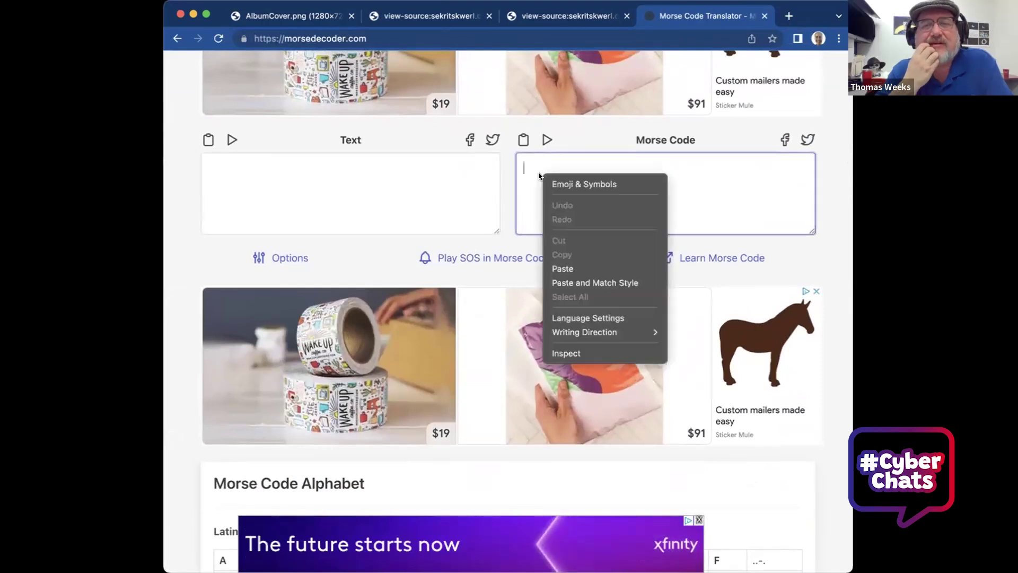
click(572, 272)
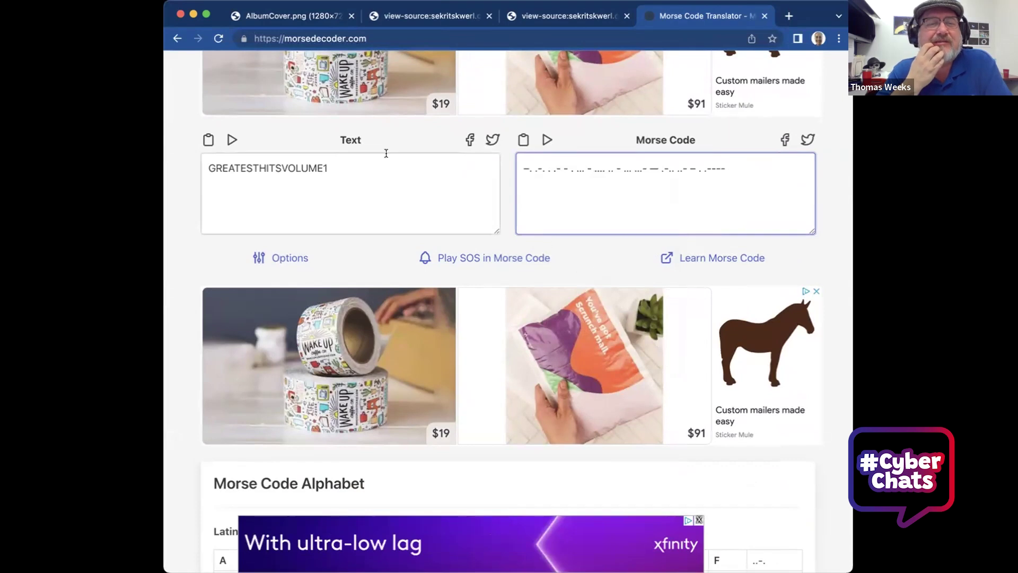
drag(344, 161, 200, 165)
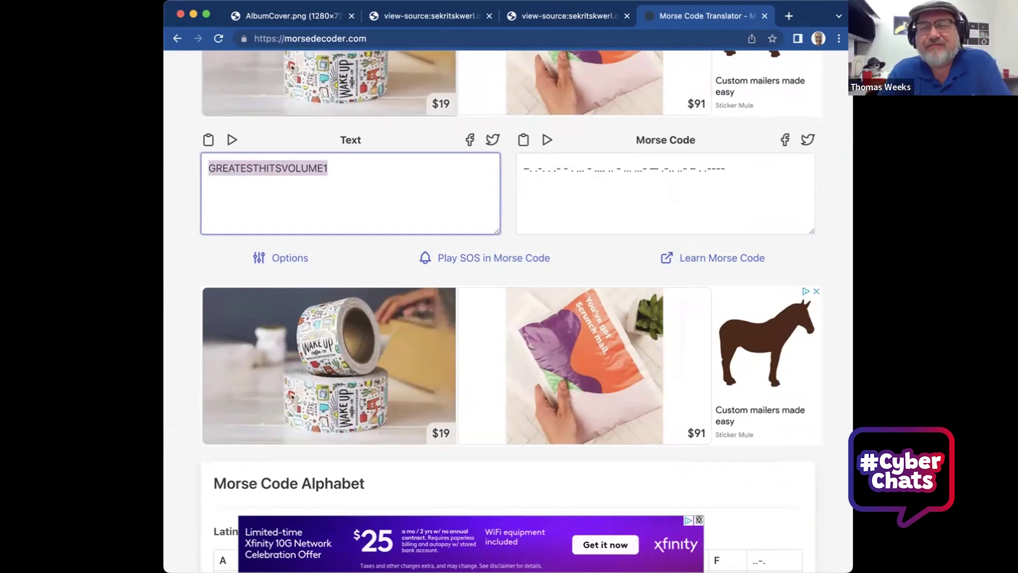
Step: From the AlbumCover.png tab, go back to More Sekrits and open the Main page
click(321, 17)
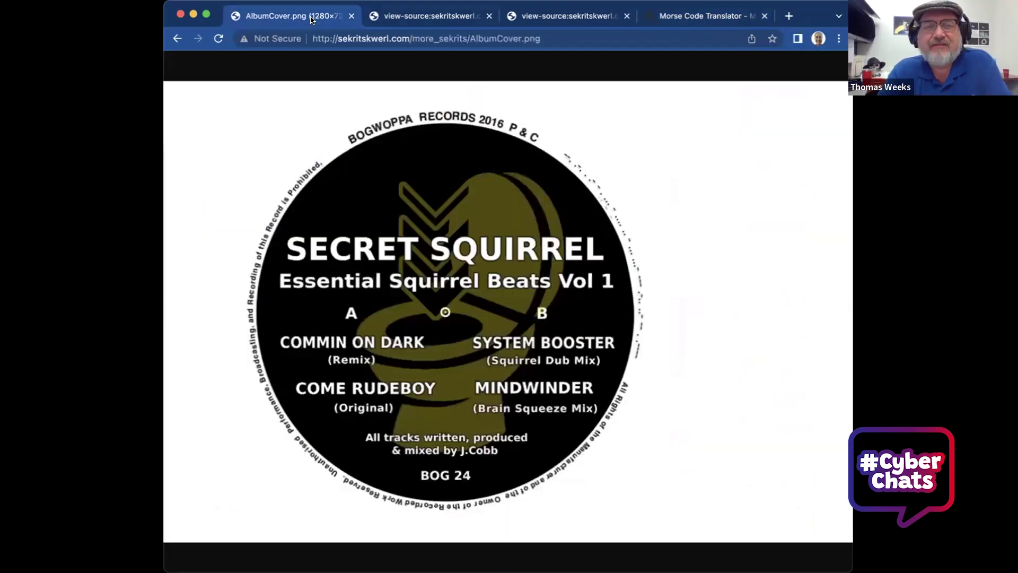
click(177, 40)
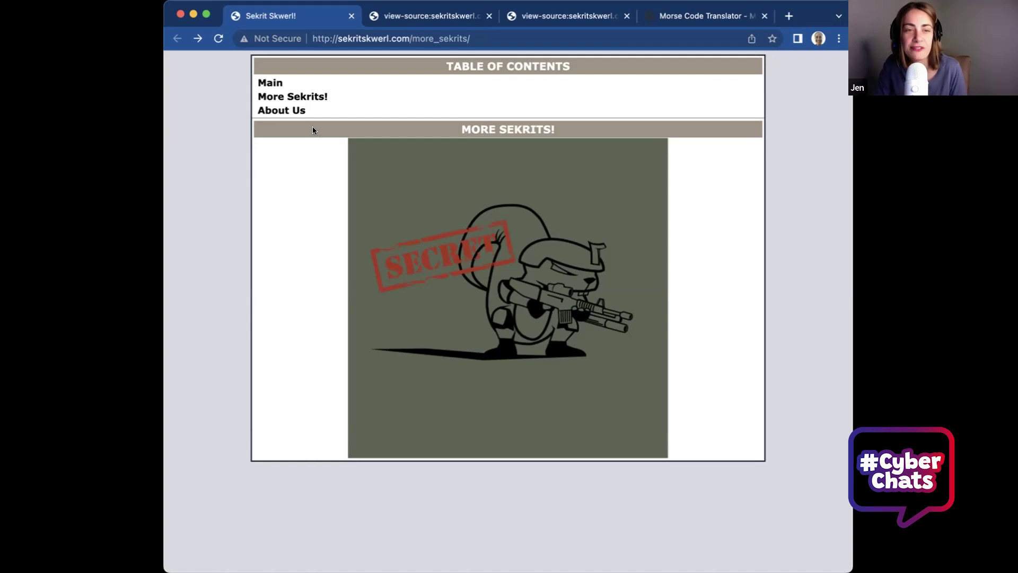
click(274, 84)
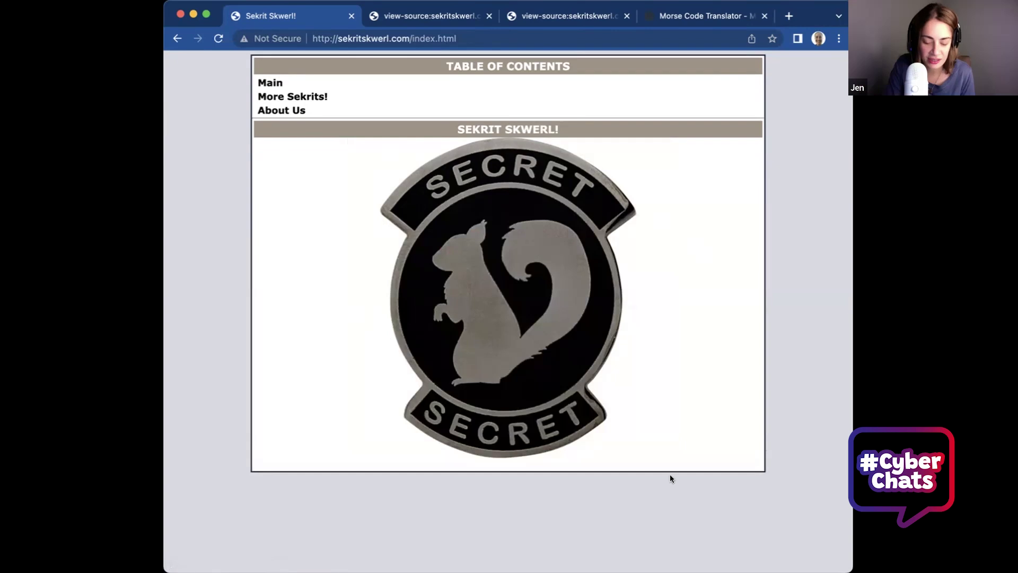
Step: Select all on the Main page to reveal the hidden CouldThisBeTheSecretMessage? text, then deselect
key(super+a)
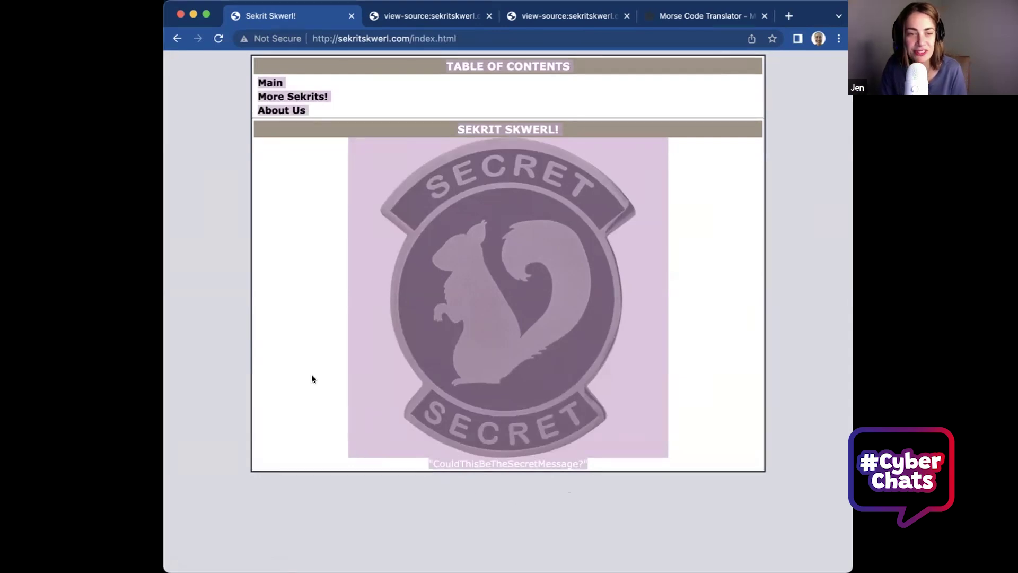
click(341, 524)
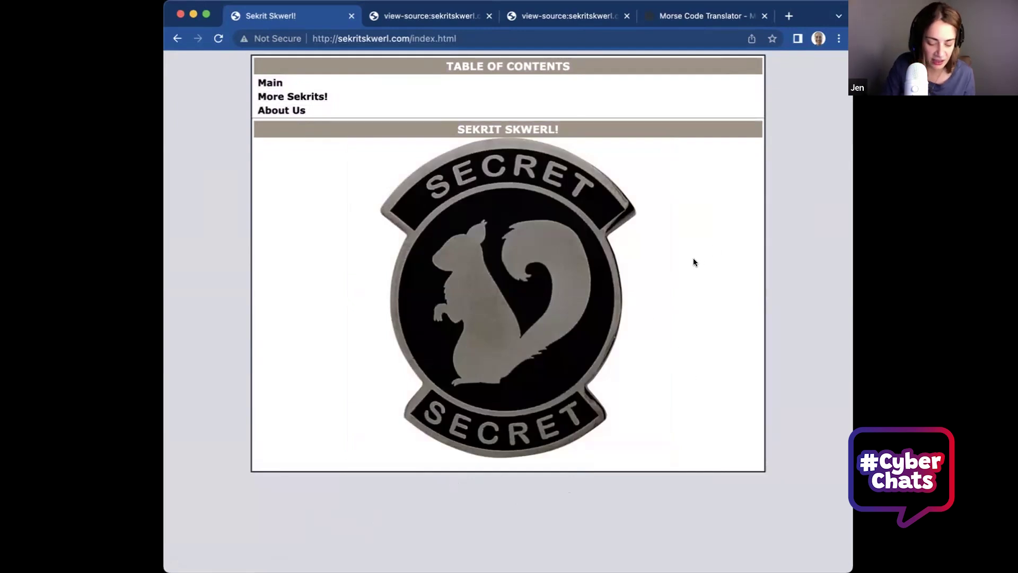
Step: View the Main page source and highlight the CouldThisBeTheSecretMessage? line near the end
key(super+alt+u)
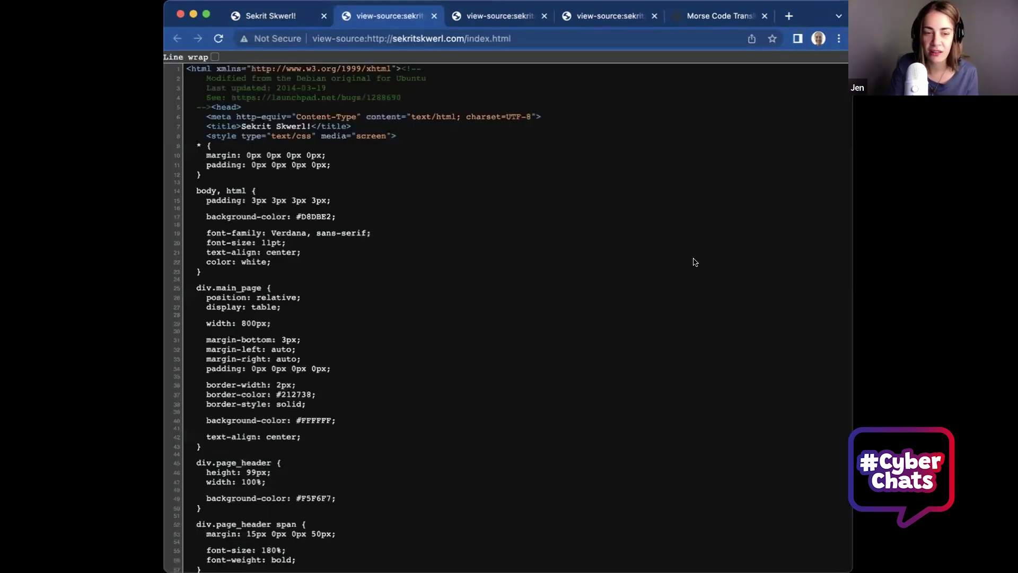
scroll(445, 356, down, 1)
scroll(444, 357, down, 20)
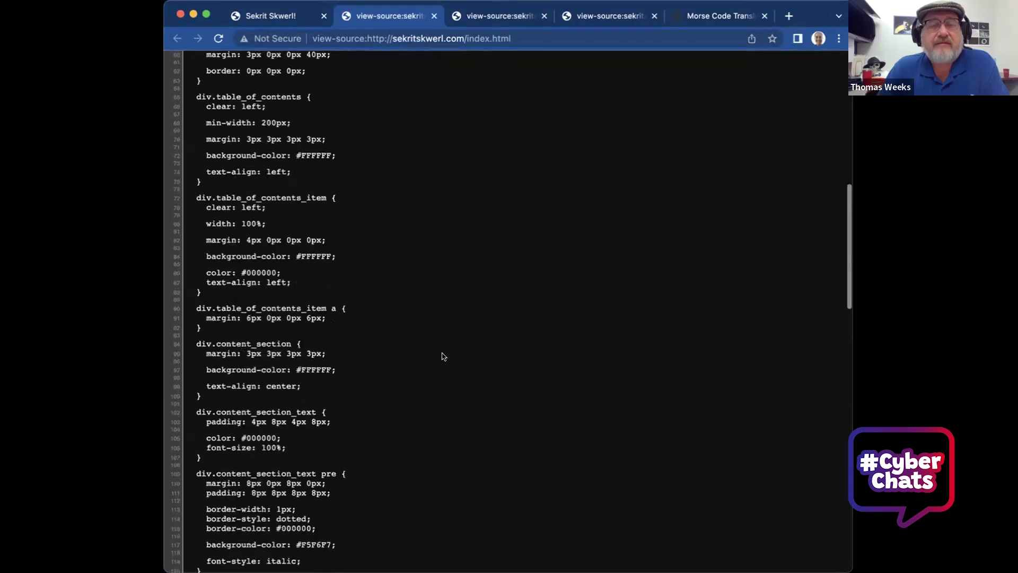
scroll(432, 357, down, 12)
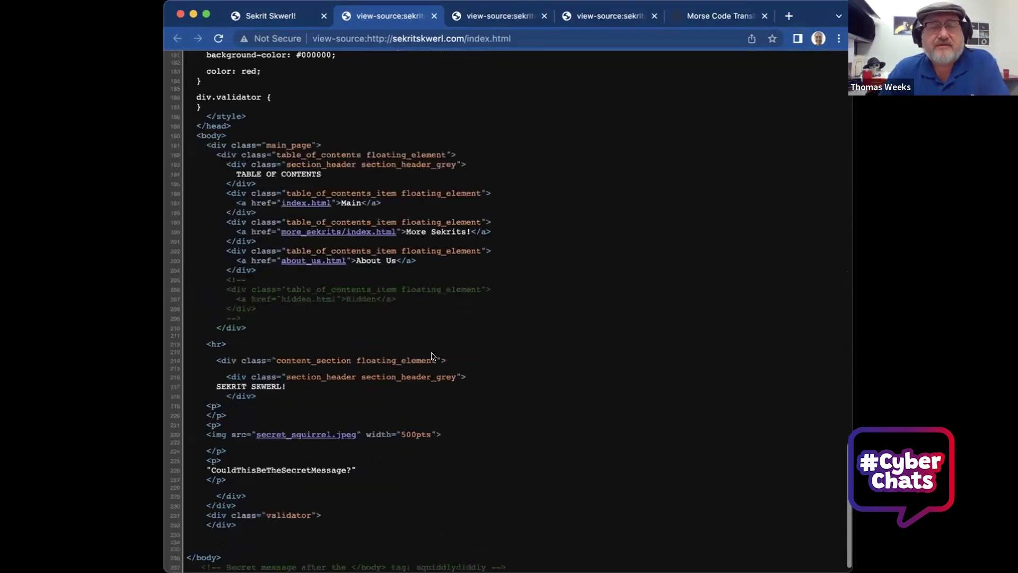
scroll(432, 354, down, 1)
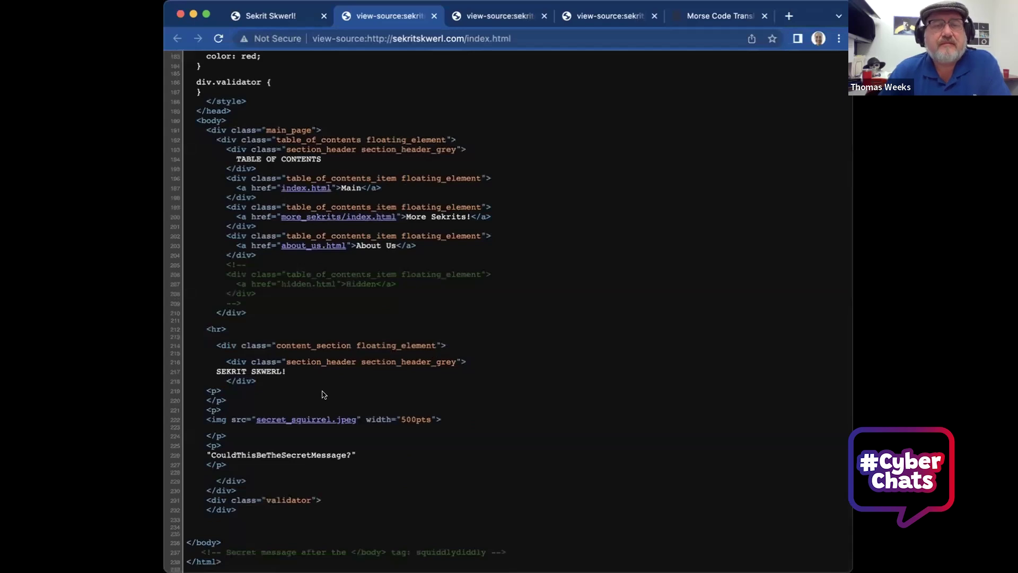
drag(365, 459, 207, 456)
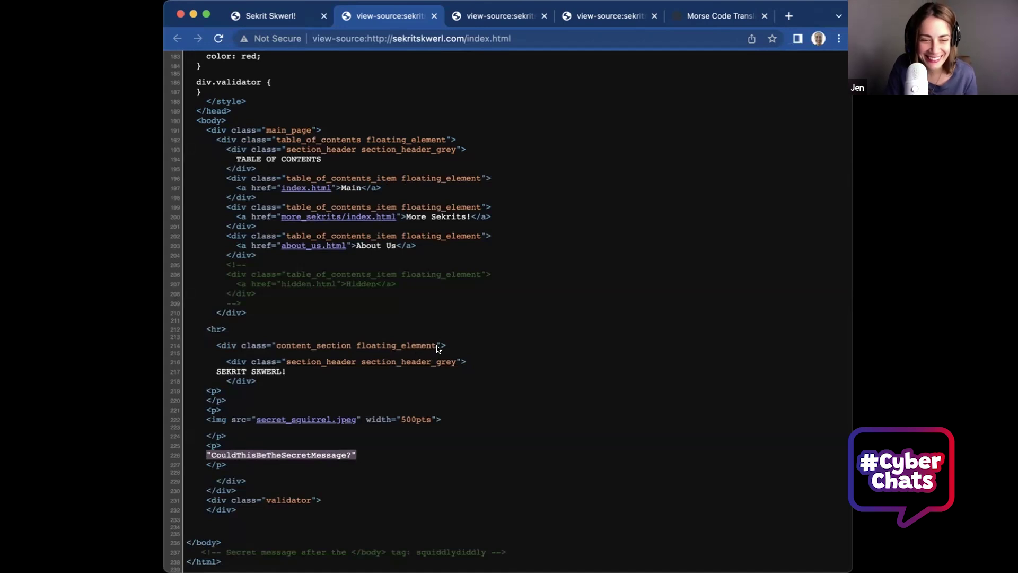
click(348, 314)
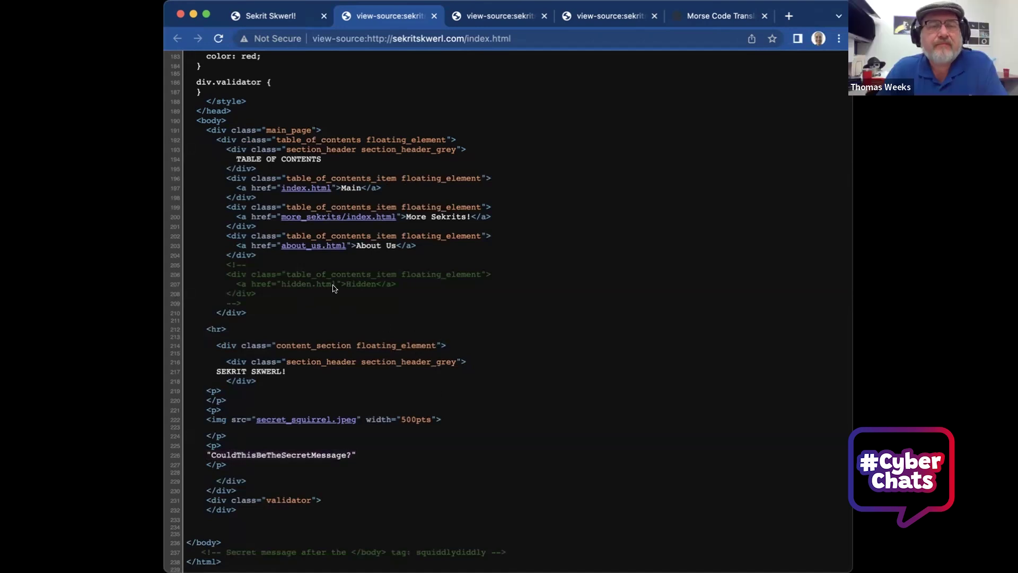
Step: Copy the hidden.html file name from the commented-out link
drag(337, 283, 279, 285)
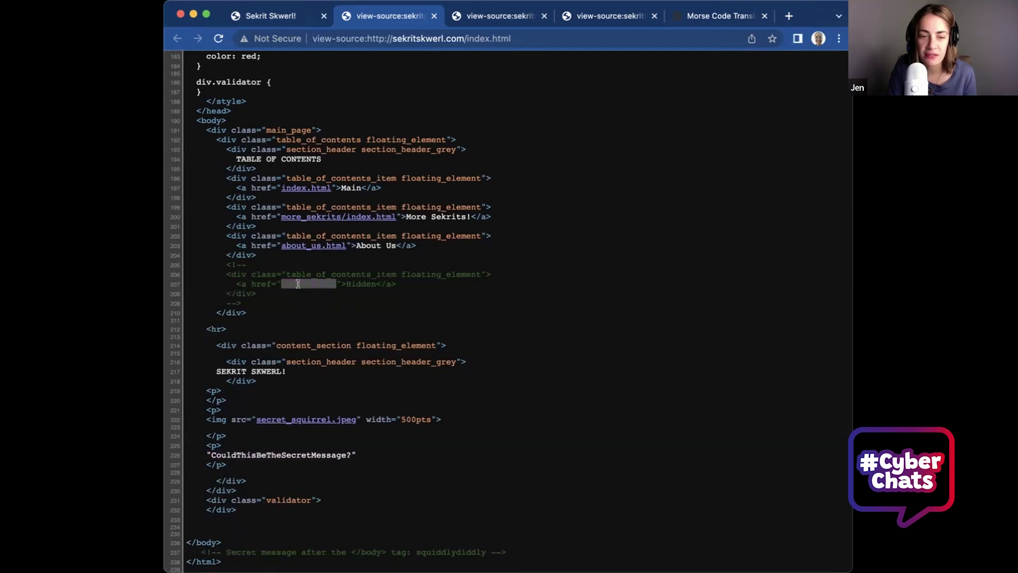
right_click(298, 283)
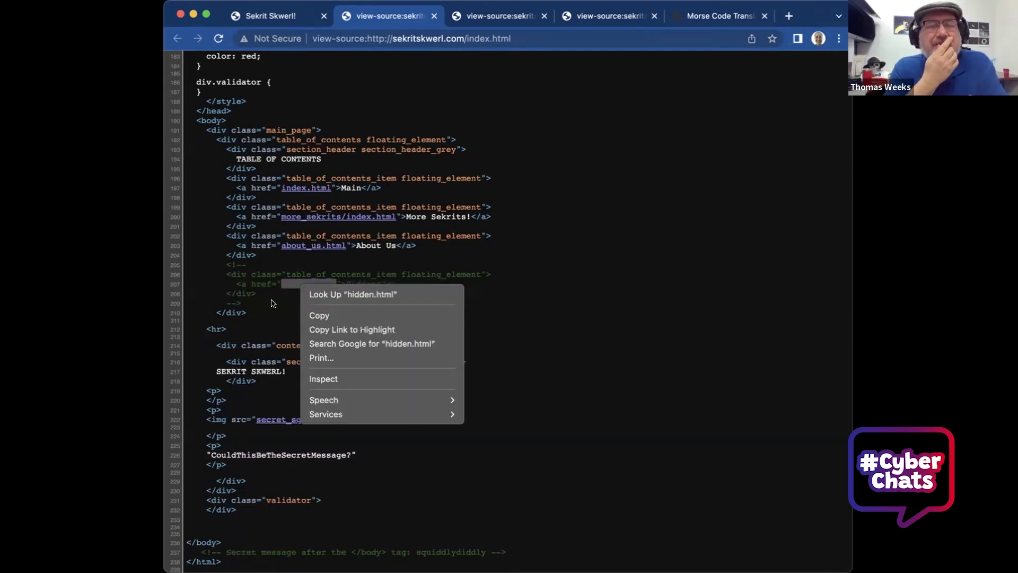
click(272, 303)
right_click(308, 282)
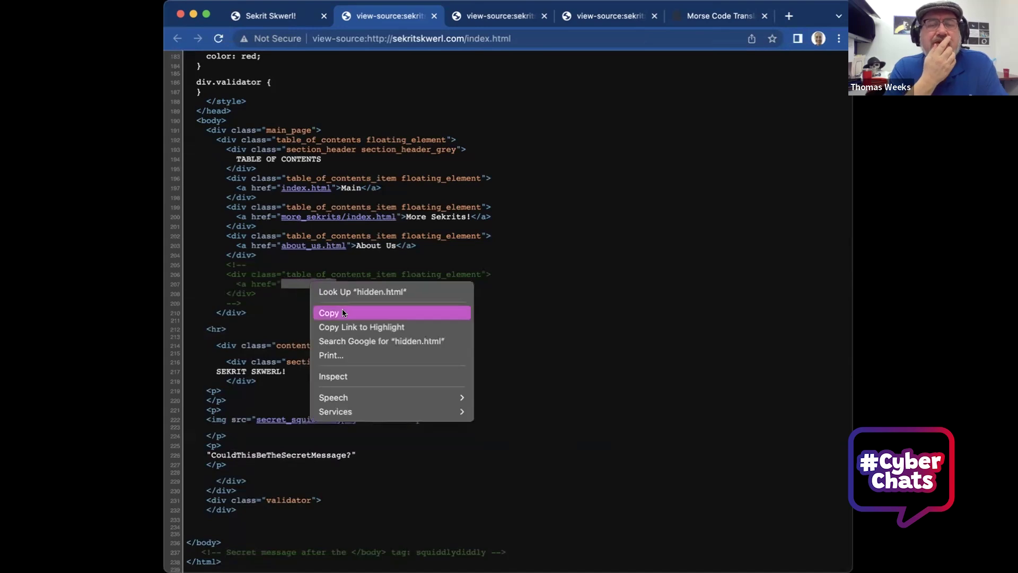
click(343, 313)
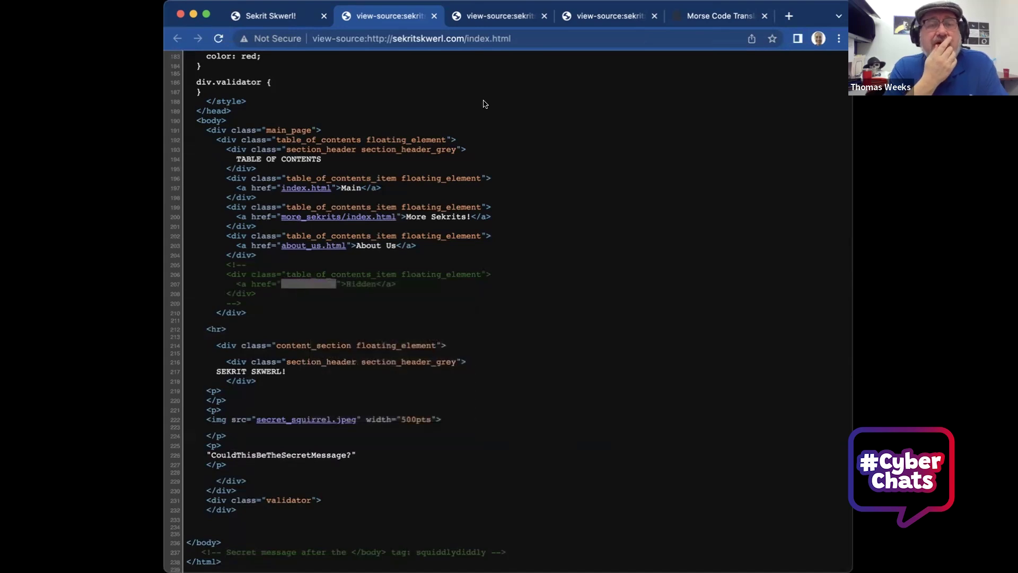
Step: Replace index.html with hidden.html in the Sekrit Skwerl address and load it, getting 404 Not Found
click(280, 24)
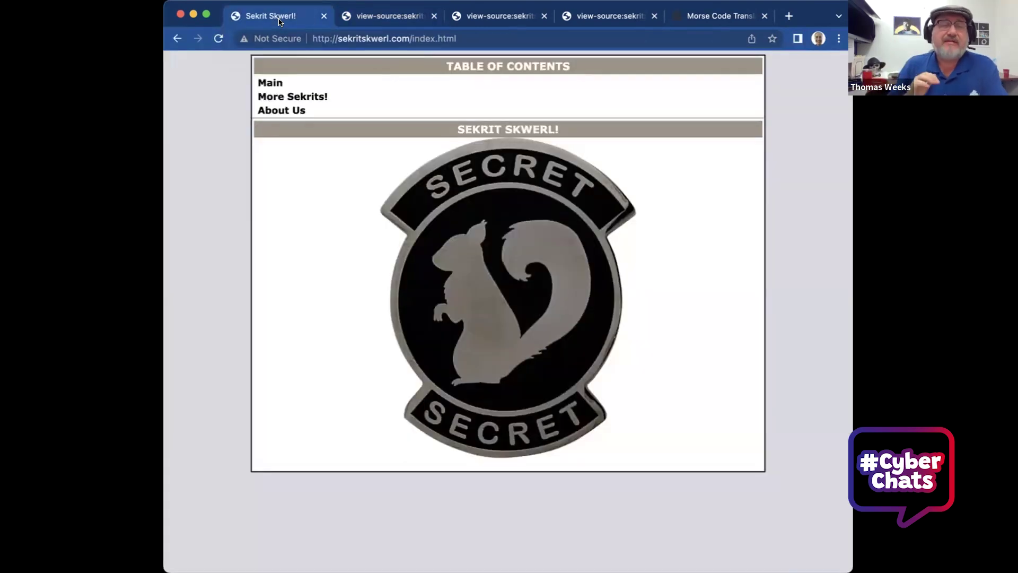
click(489, 40)
drag(469, 38, 411, 36)
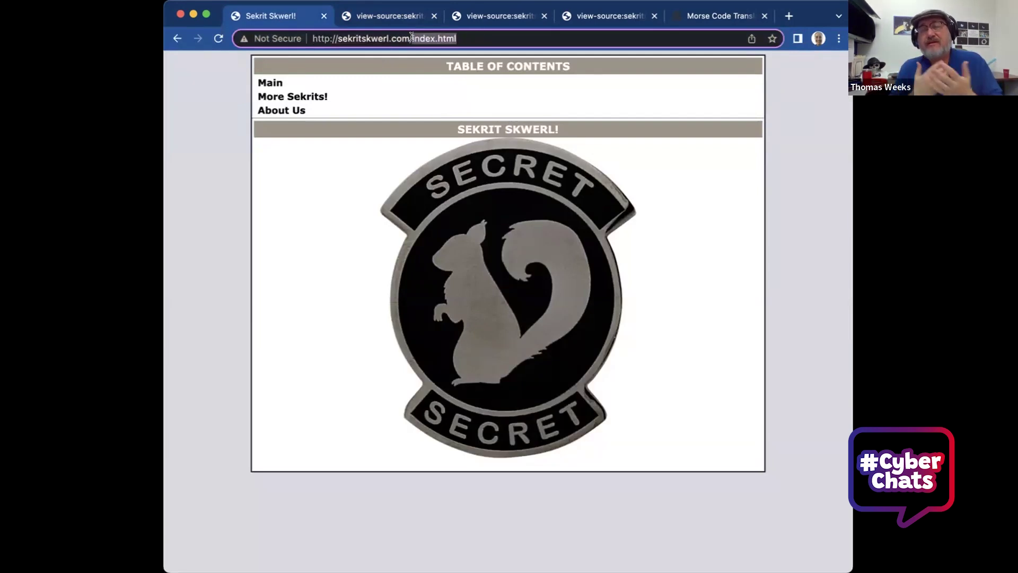
key(super+v)
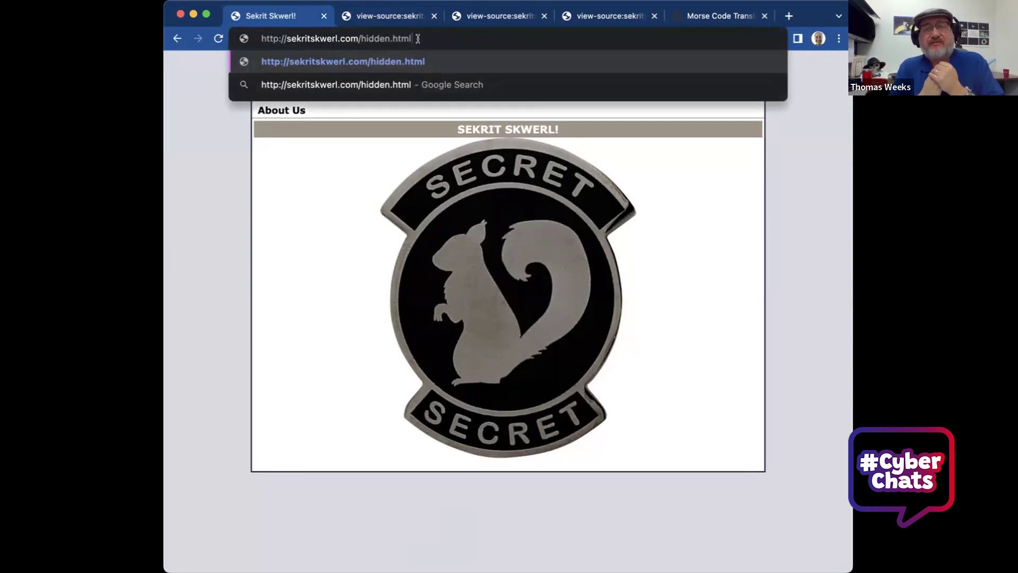
key(Return)
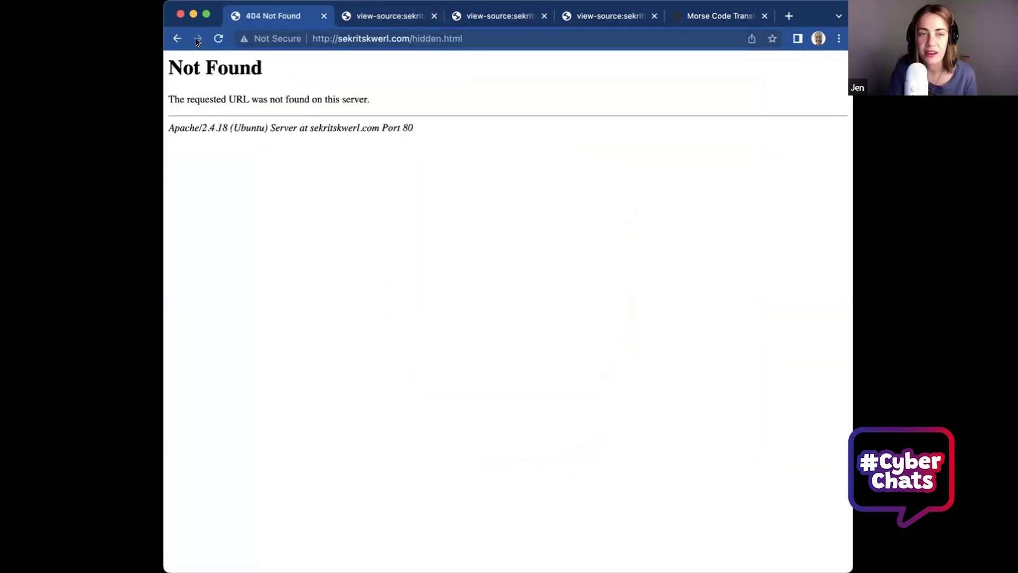
Step: Go back to the Main index.html page and select index.html in the address bar
click(178, 39)
click(469, 38)
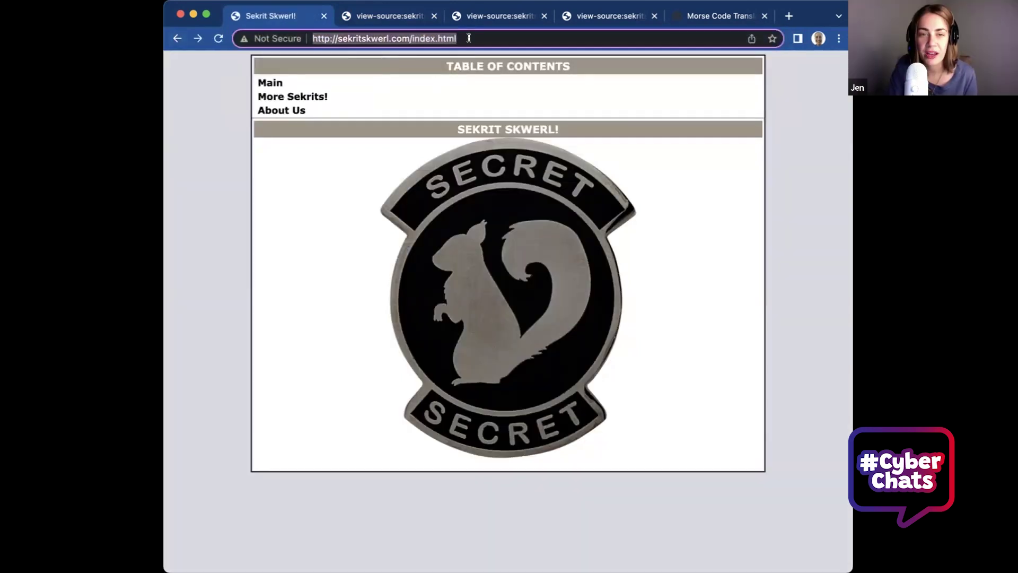
drag(469, 38, 421, 41)
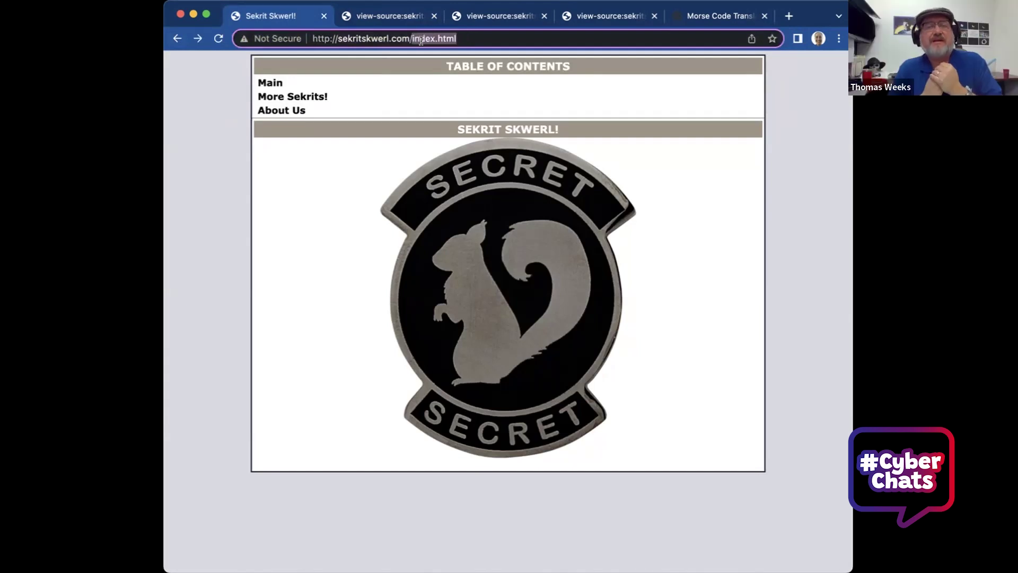
key(BackSpace)
text(rob)
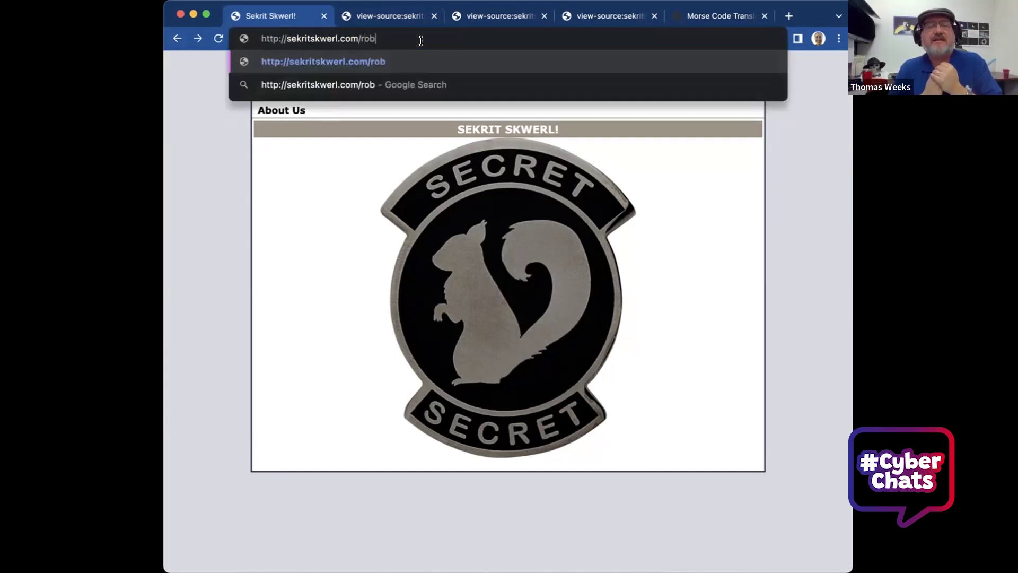
text(ots.)
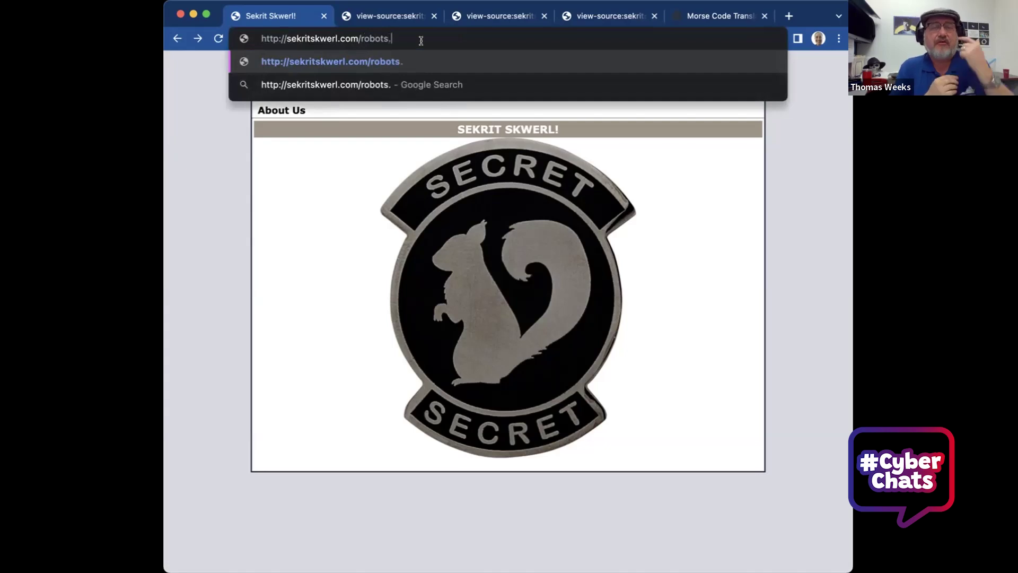
text(tx)
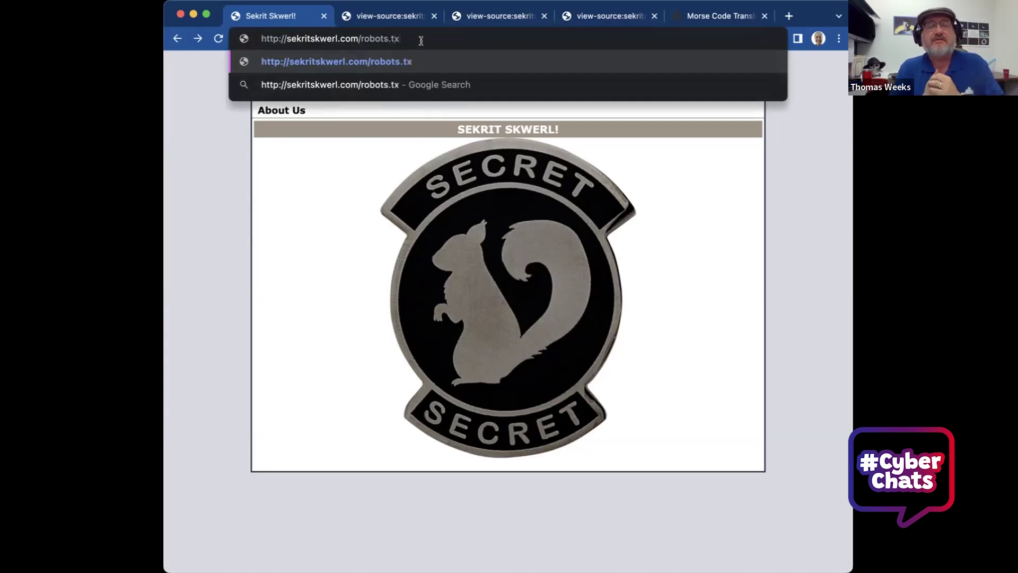
text(t)
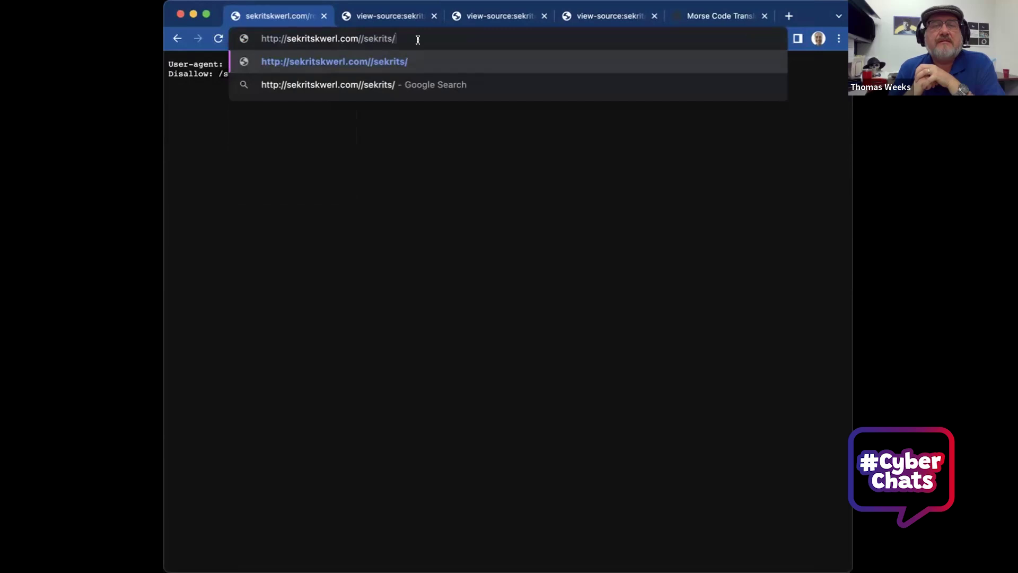
click(364, 39)
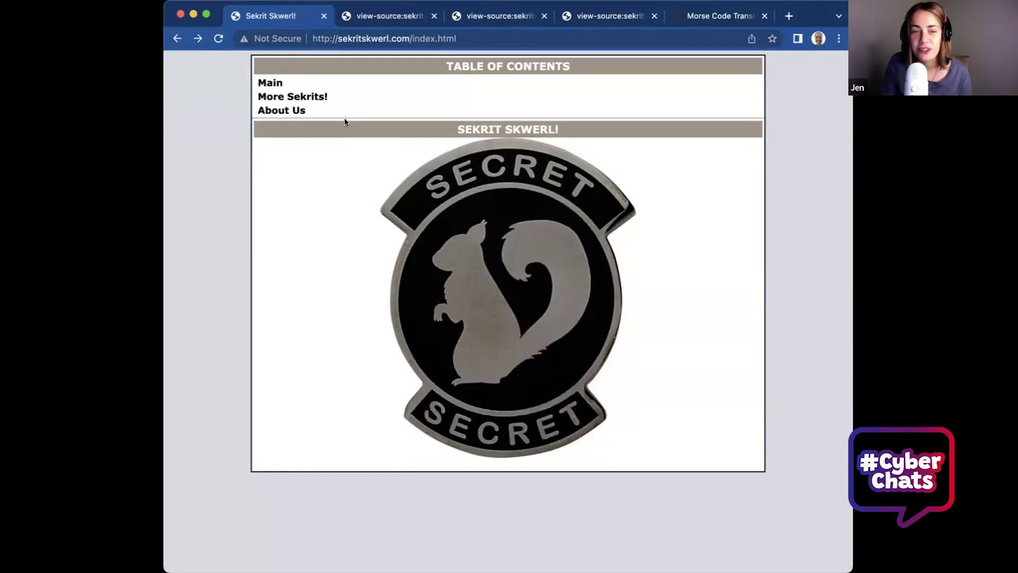
Step: Open More Sekrits!, then the About Us page, and view its HTML source
click(315, 99)
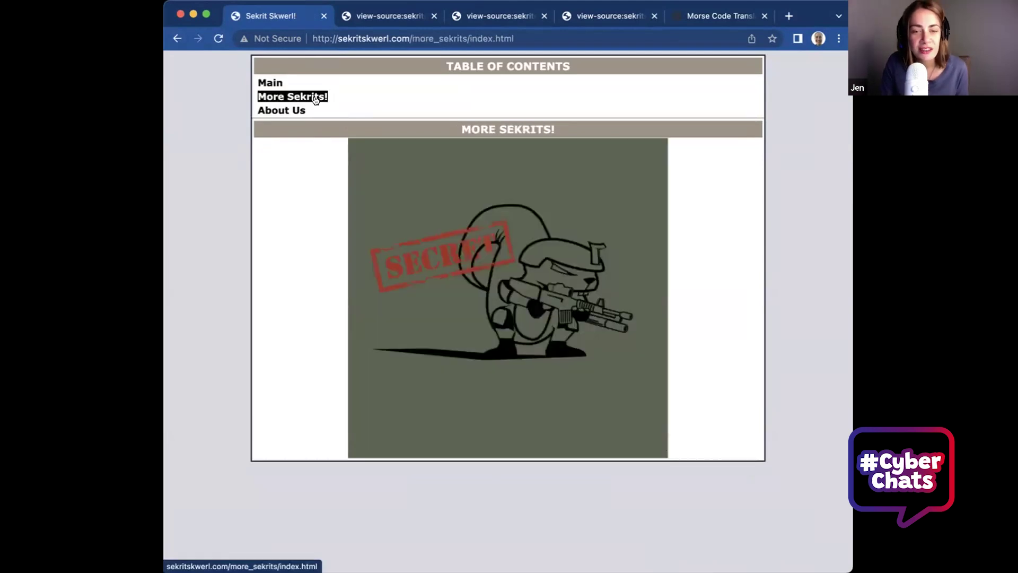
click(291, 115)
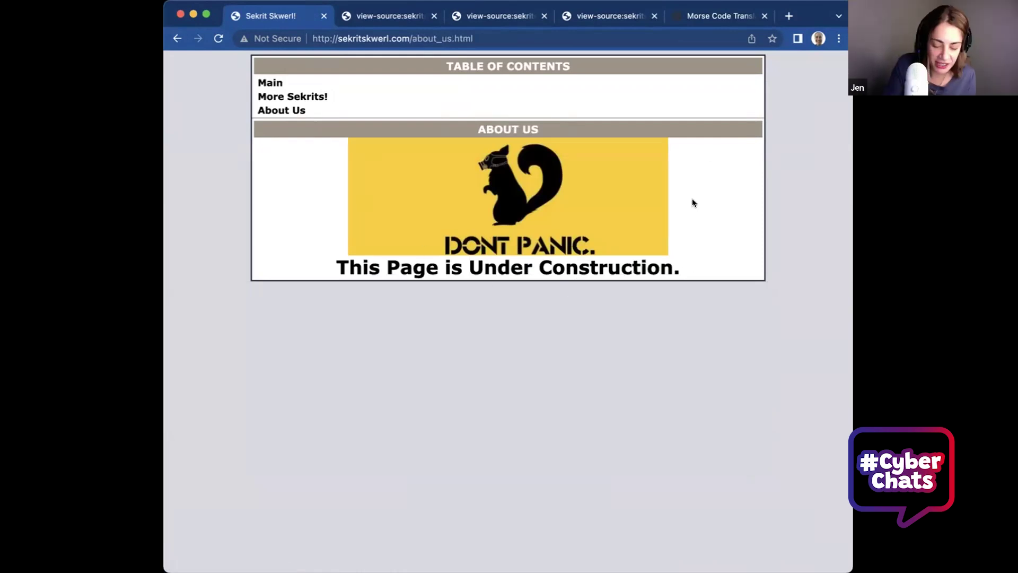
key(super+alt+u)
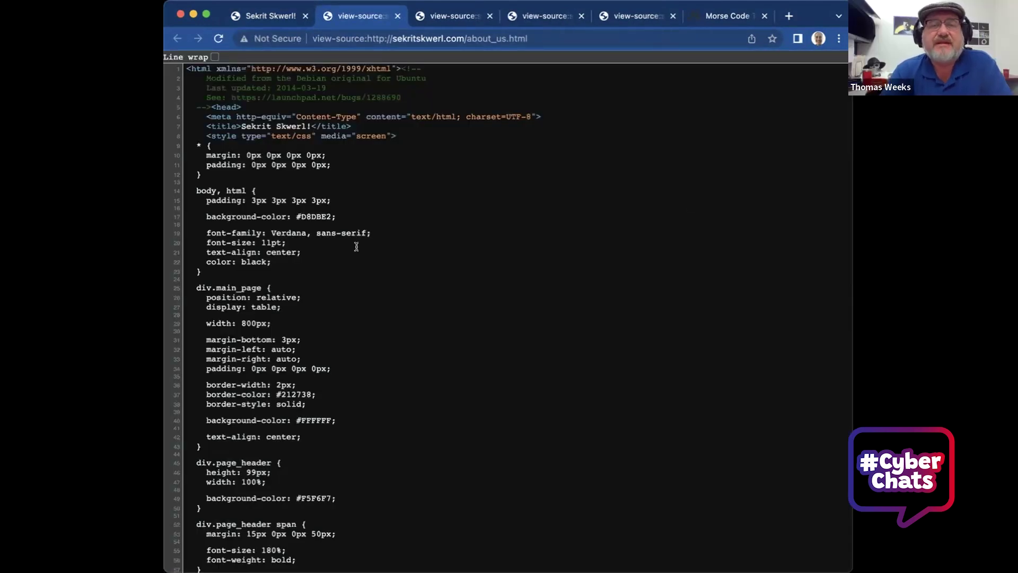
Step: Close the three old view-source tabs and the Morse Code translator tab
click(490, 16)
click(490, 16)
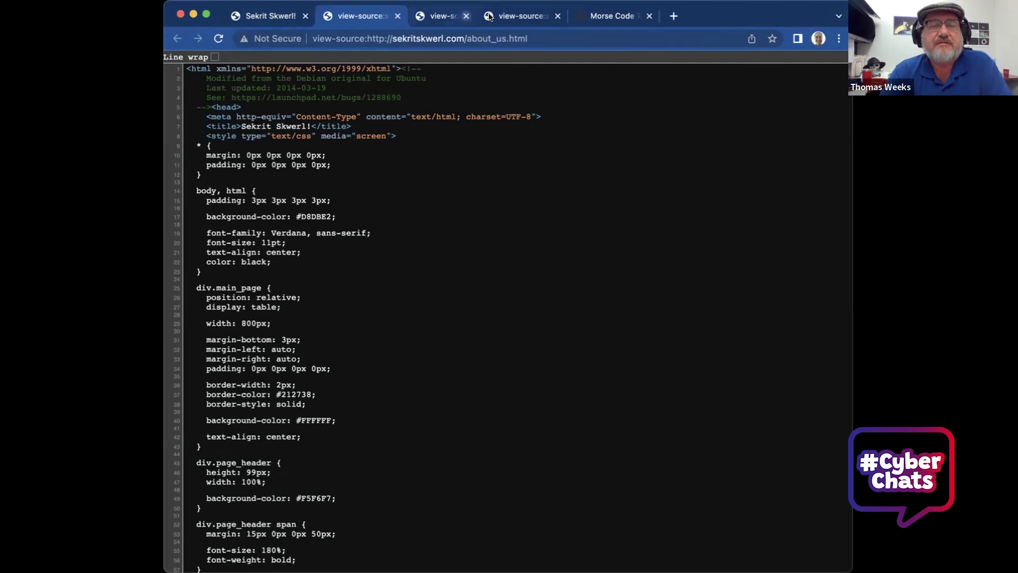
click(489, 16)
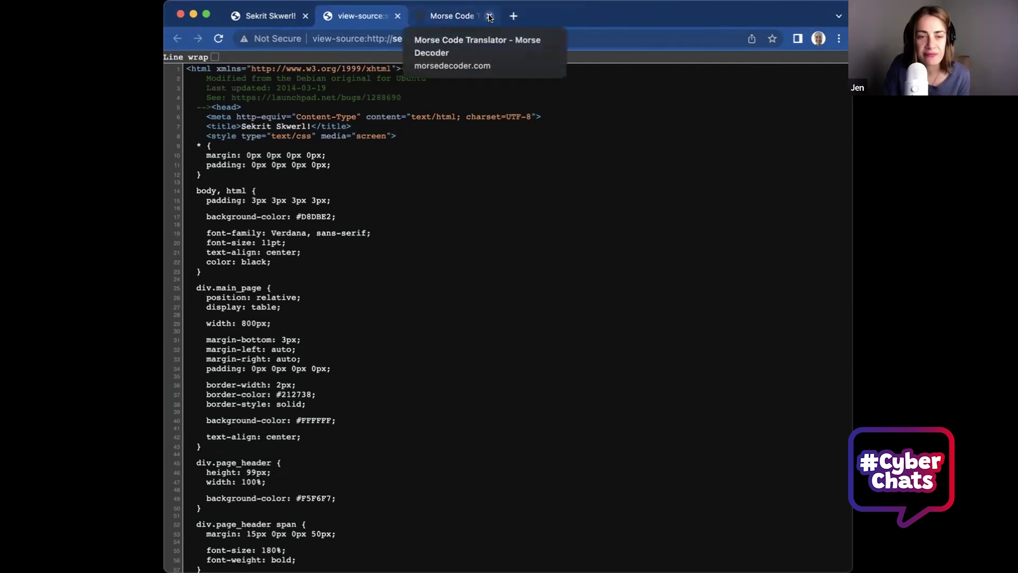
click(489, 16)
scroll(412, 294, down, 5)
scroll(412, 295, down, 12)
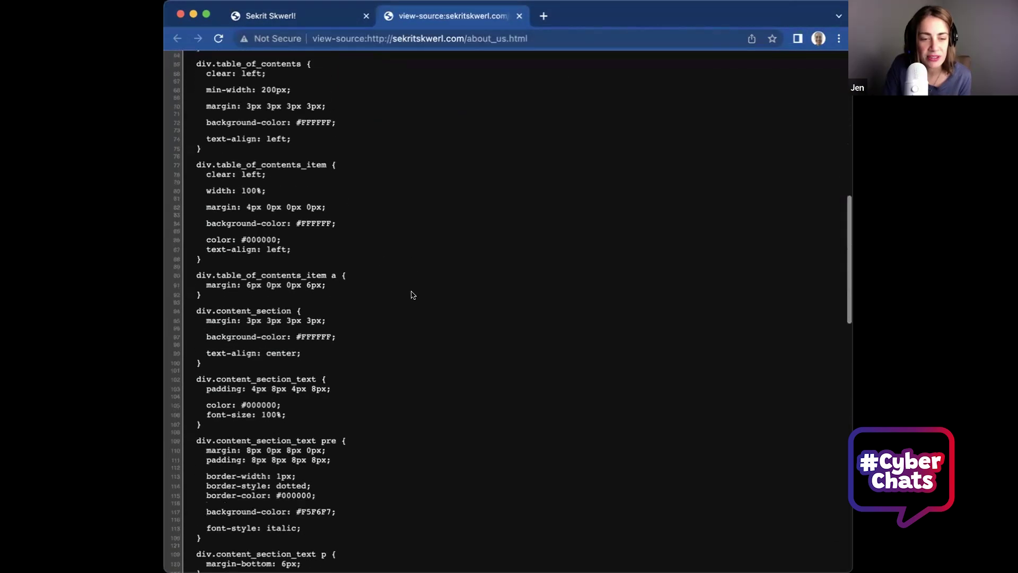
scroll(412, 295, down, 6)
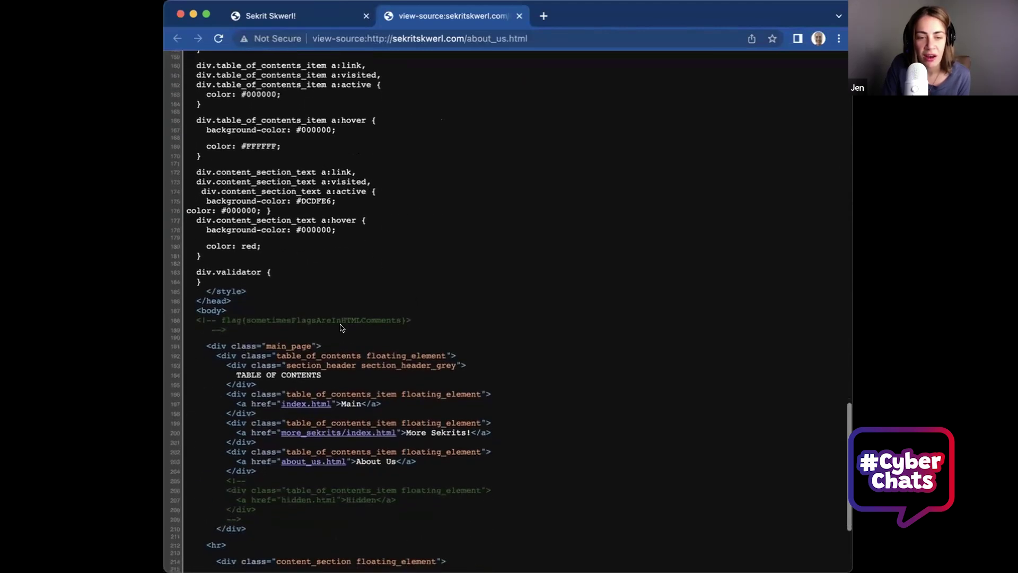
scroll(342, 329, down, 5)
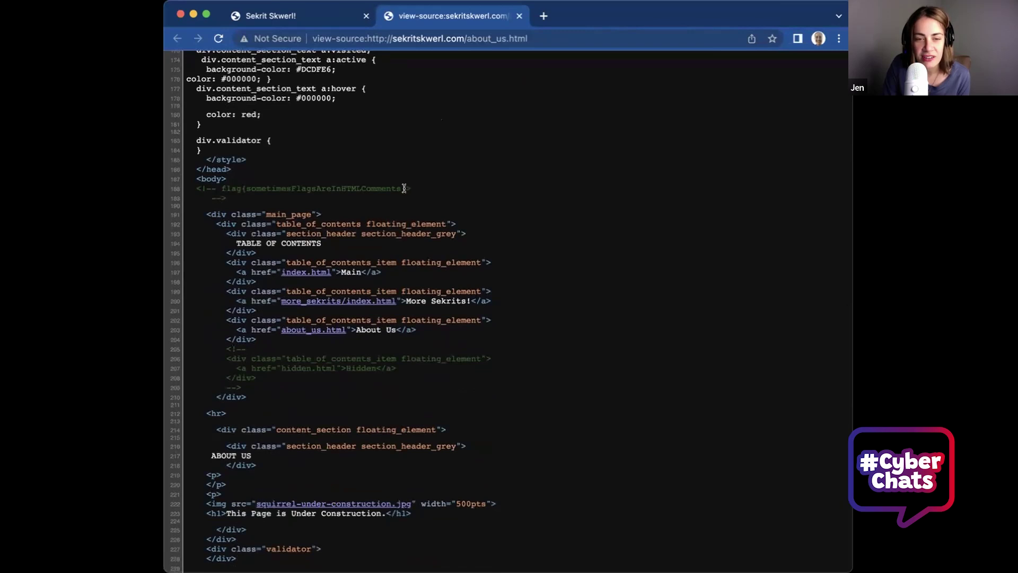
drag(404, 188, 221, 187)
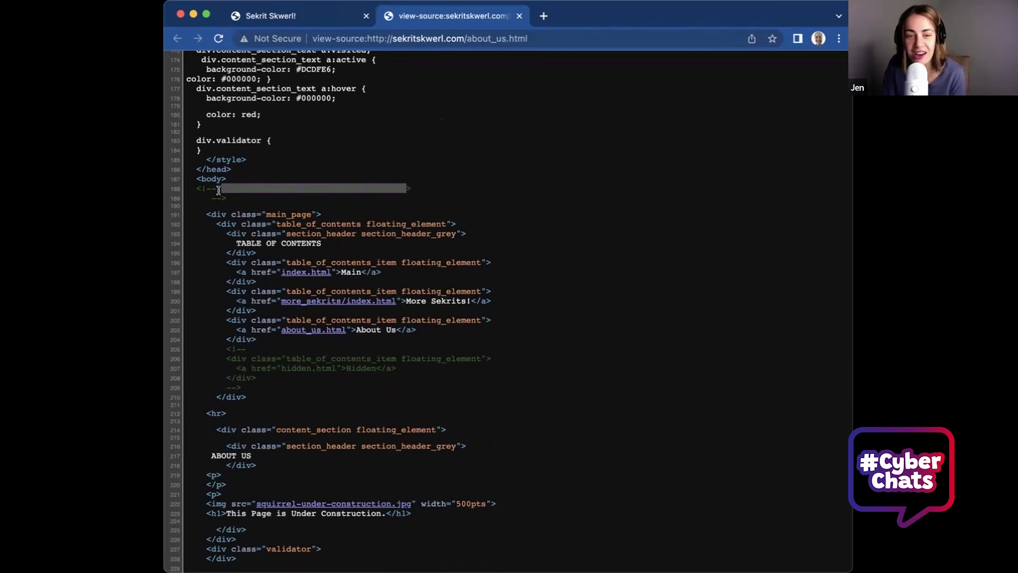
click(405, 391)
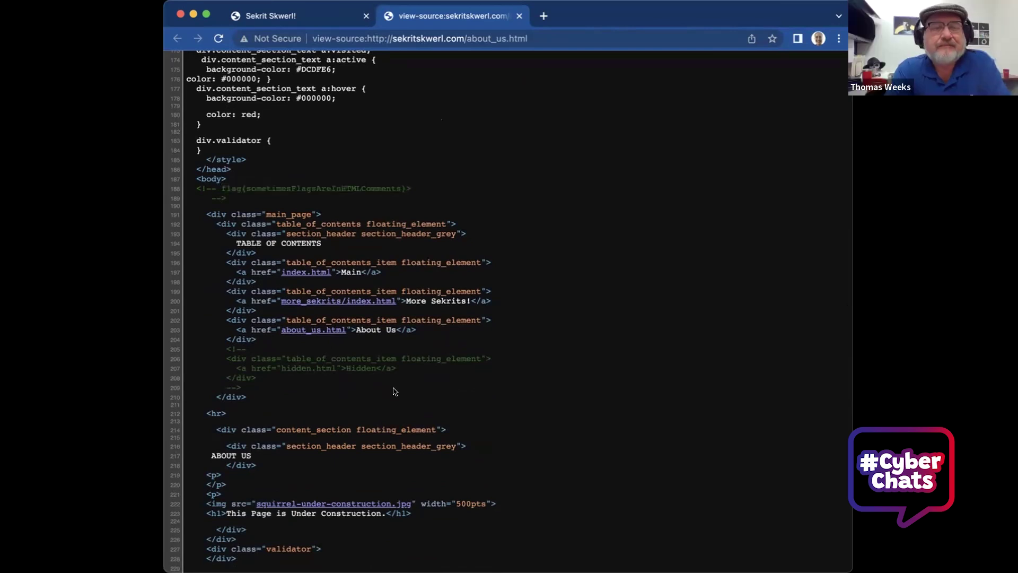
scroll(380, 405, down, 2)
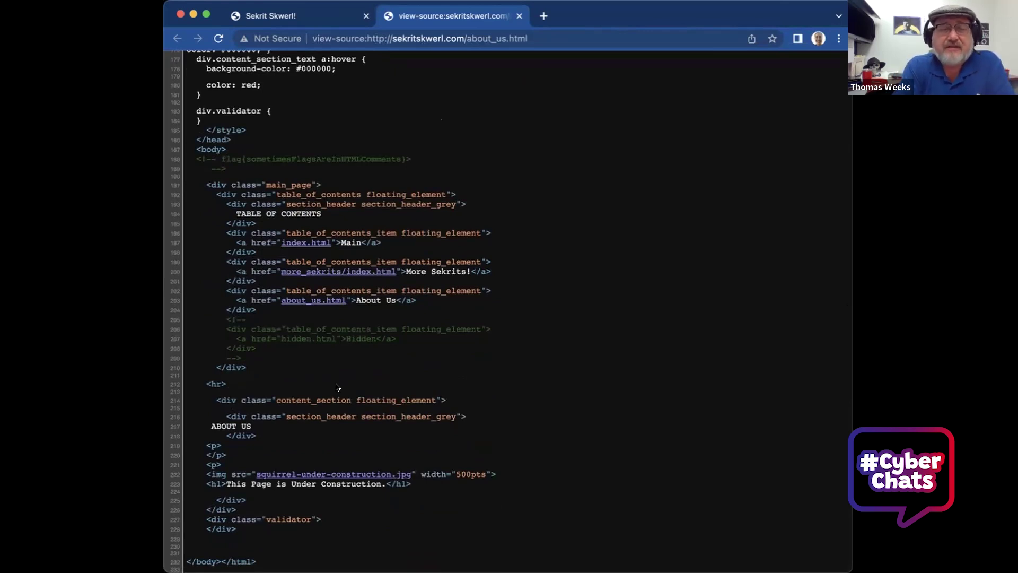
Step: Return to the Sekrit Skwerl! tab showing the DONT PANIC squirrel and 'Under Construction' notice
click(260, 17)
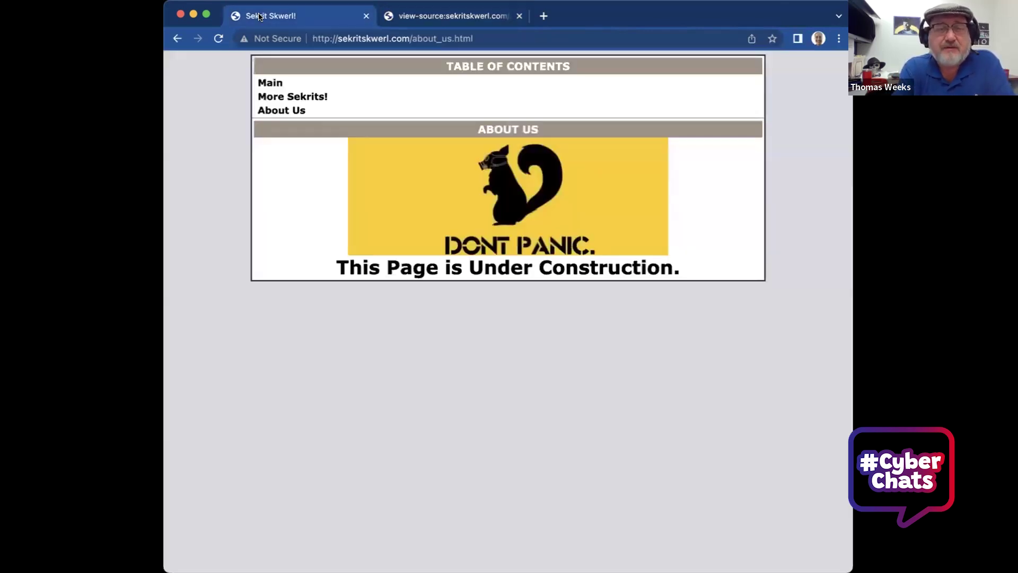